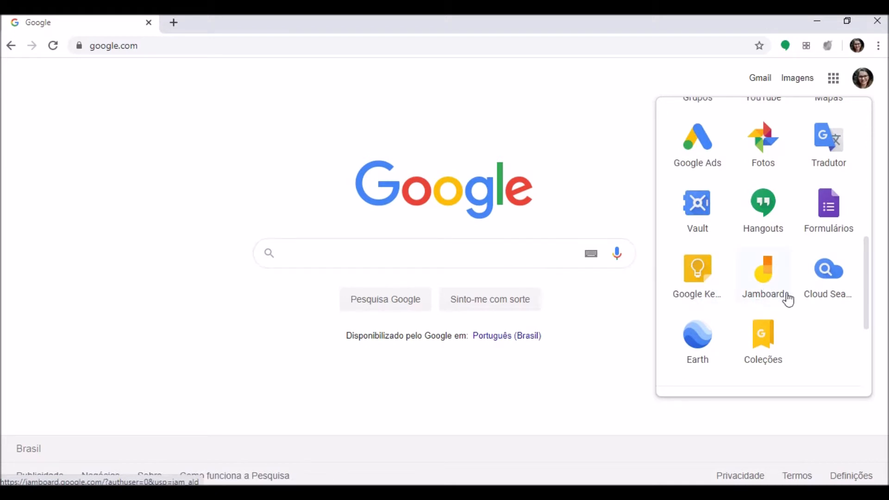
- Create a new jam in Google Jamboard and rename it "Google APPs"
click(774, 298)
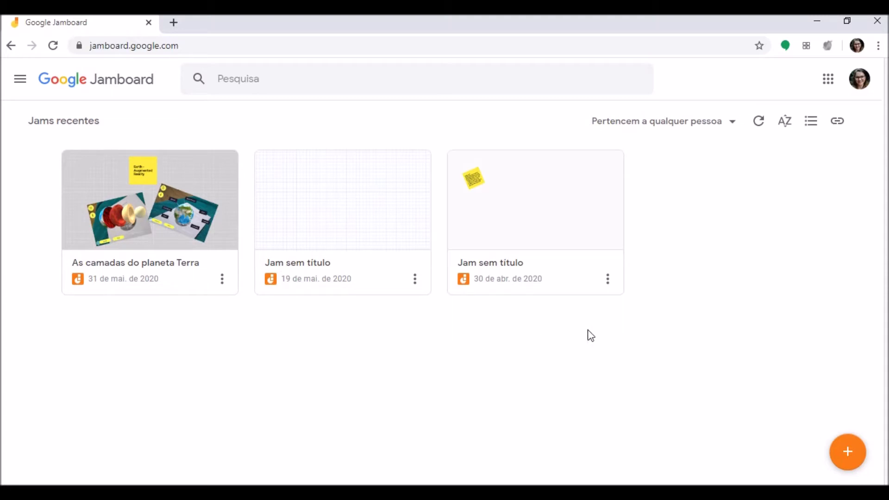
click(842, 449)
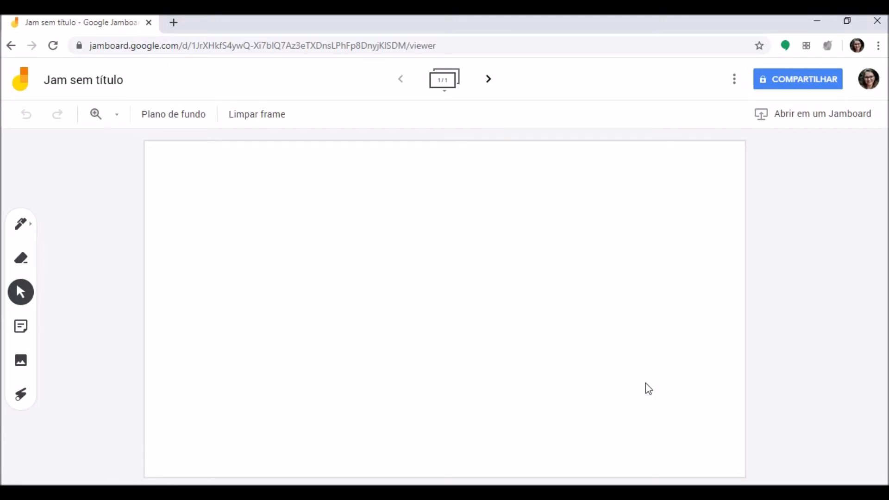
click(88, 83)
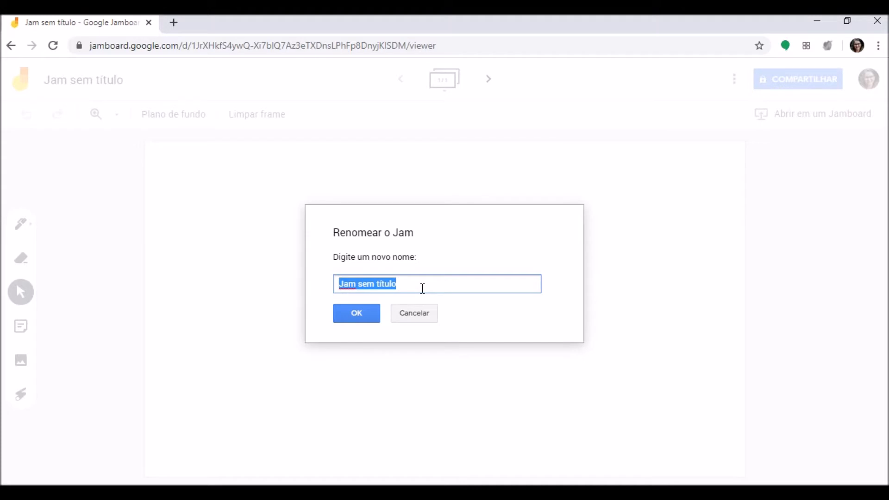
text(Go)
key(BackSpace)
text(oogl)
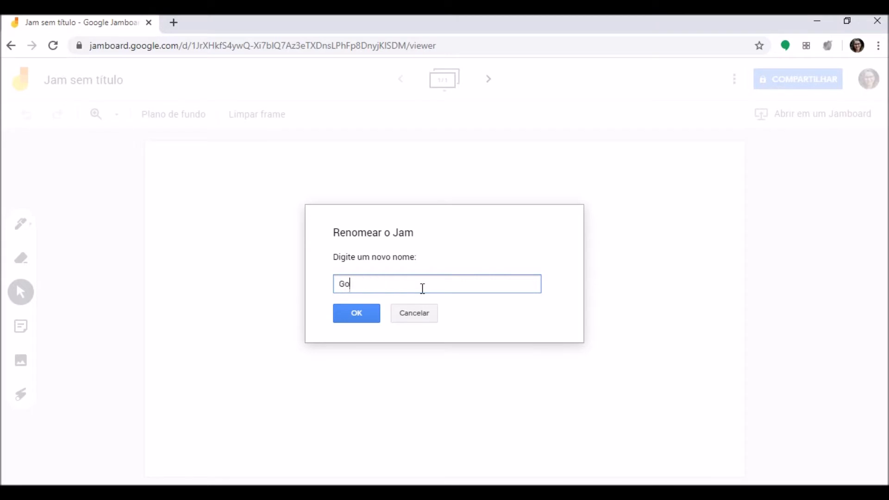
text(e P)
key(BackSpace)
text(APPs)
click(353, 325)
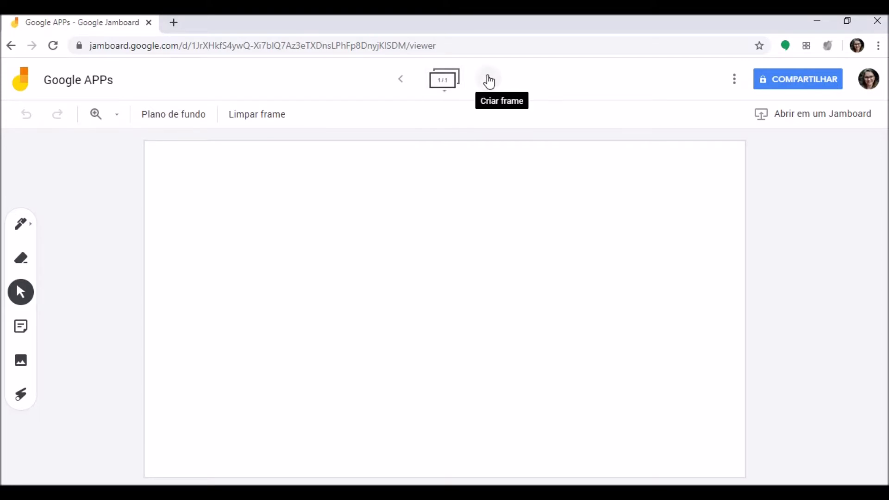
- Add two blank frames after the first one and return to the first frame
click(489, 81)
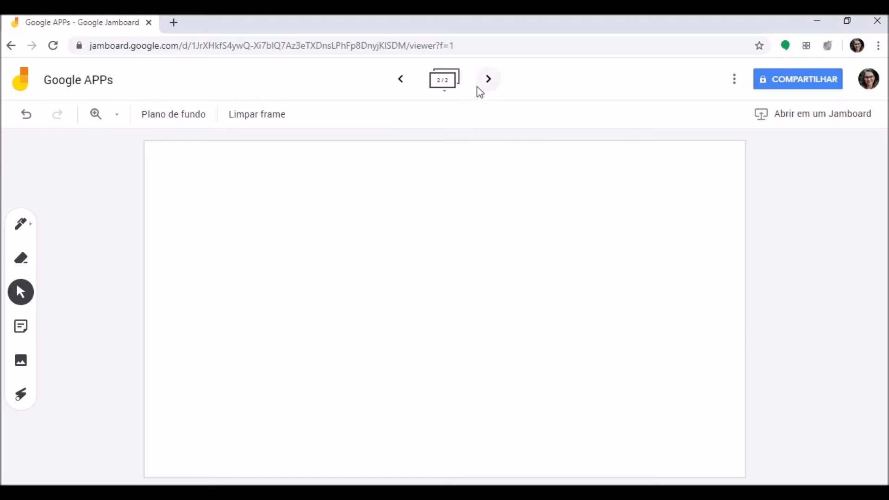
click(487, 81)
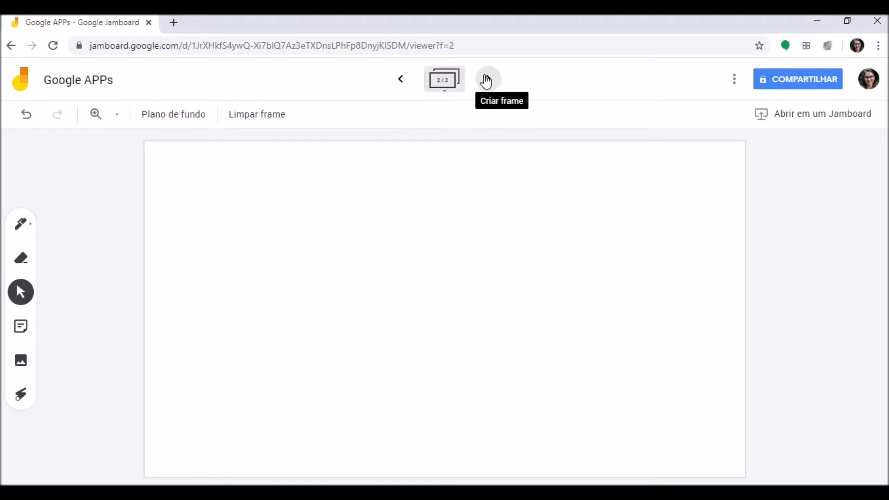
click(407, 85)
click(409, 86)
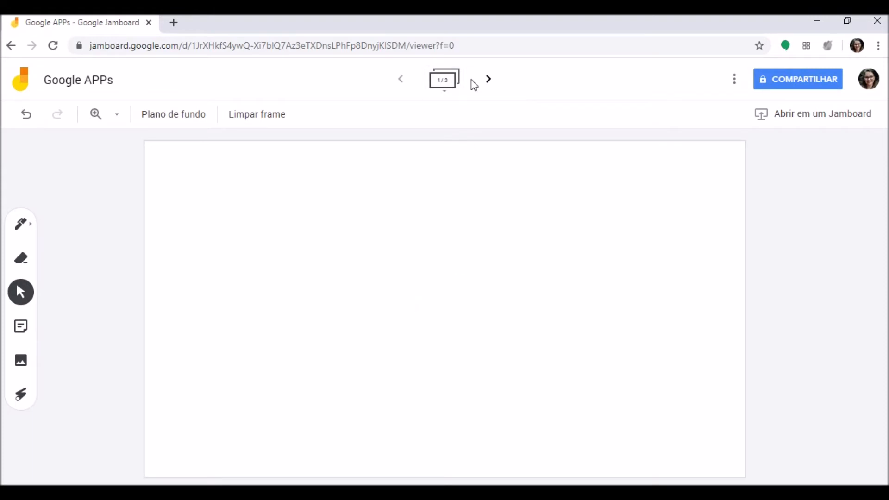
click(488, 79)
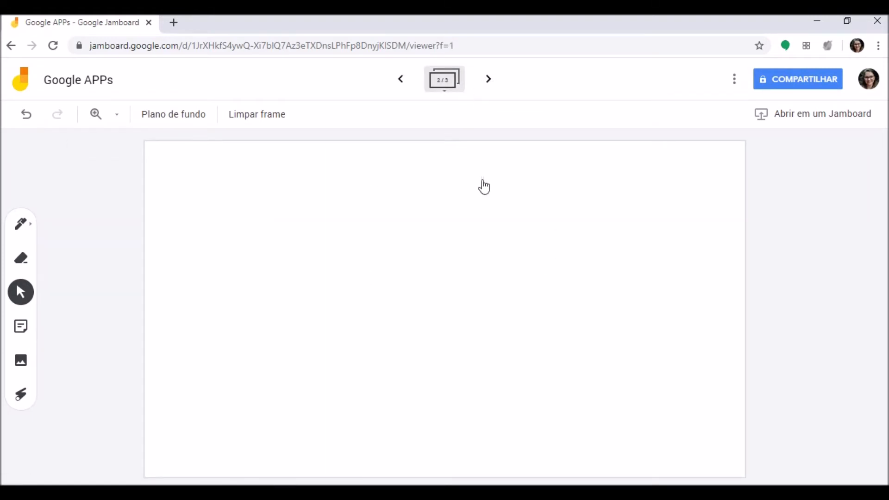
click(401, 82)
- Try the black and blue backgrounds on the first frame
click(180, 118)
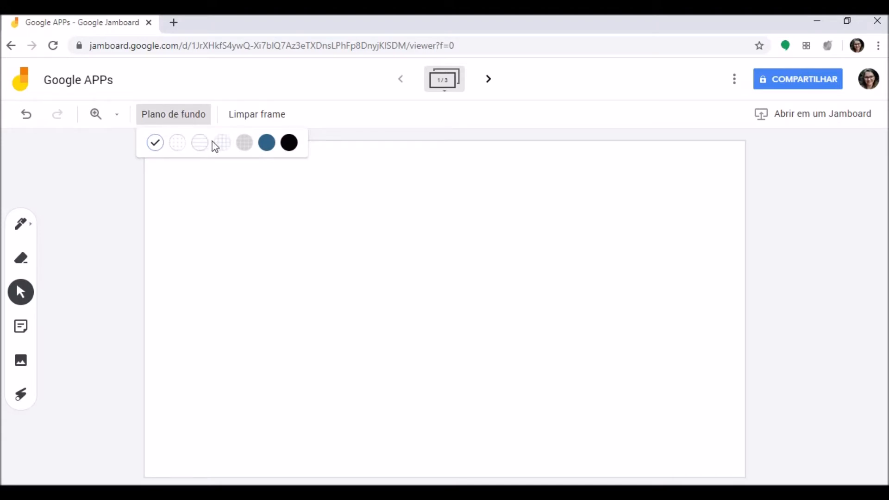
click(288, 144)
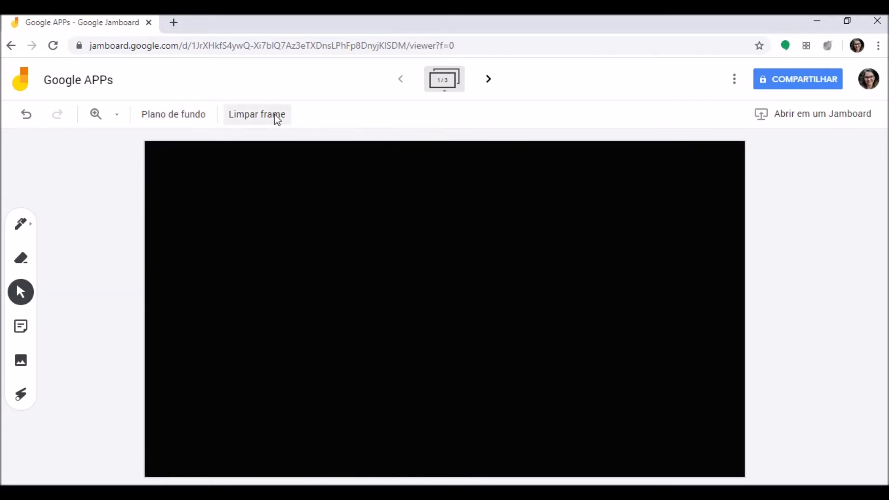
click(172, 118)
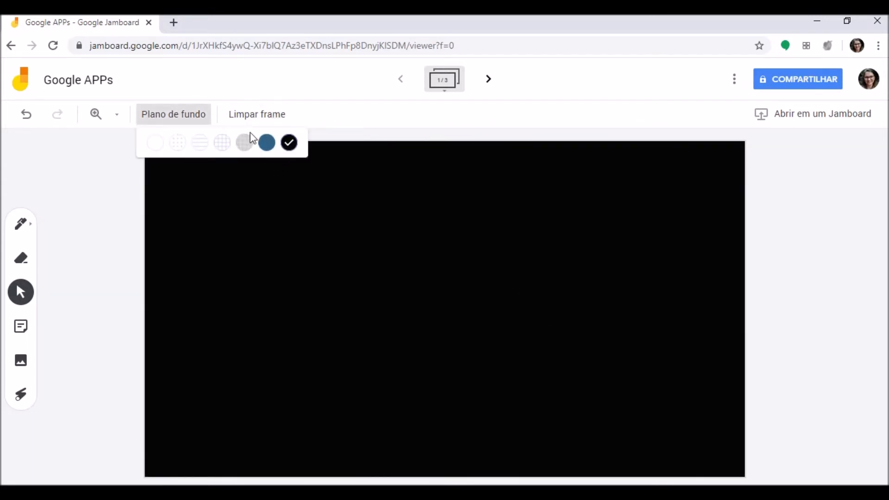
click(266, 144)
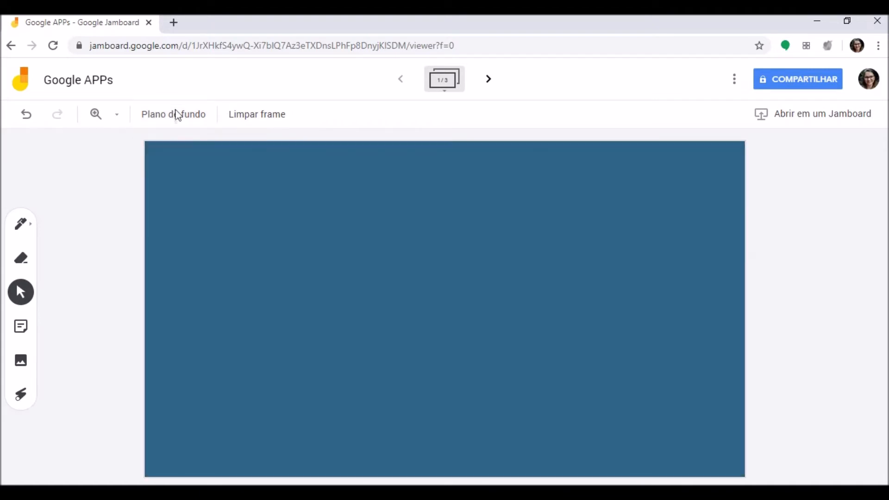
- Set the first frame's background to the white grid pattern
click(165, 120)
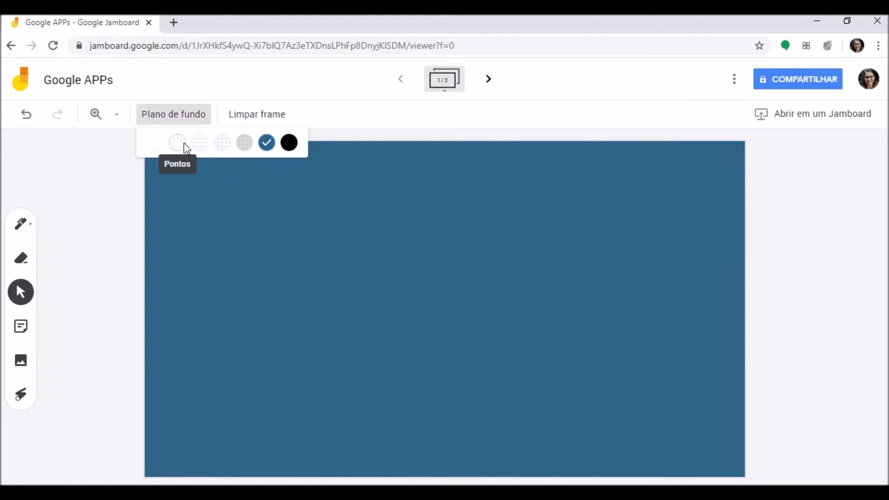
click(220, 145)
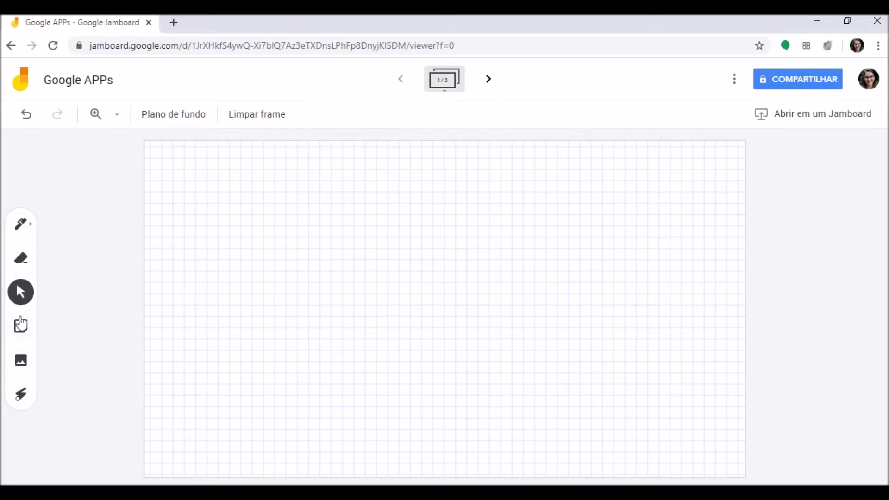
- Search Google Images for "google apps" and insert the picture of app icons linked by arrows around the Google logo
click(22, 362)
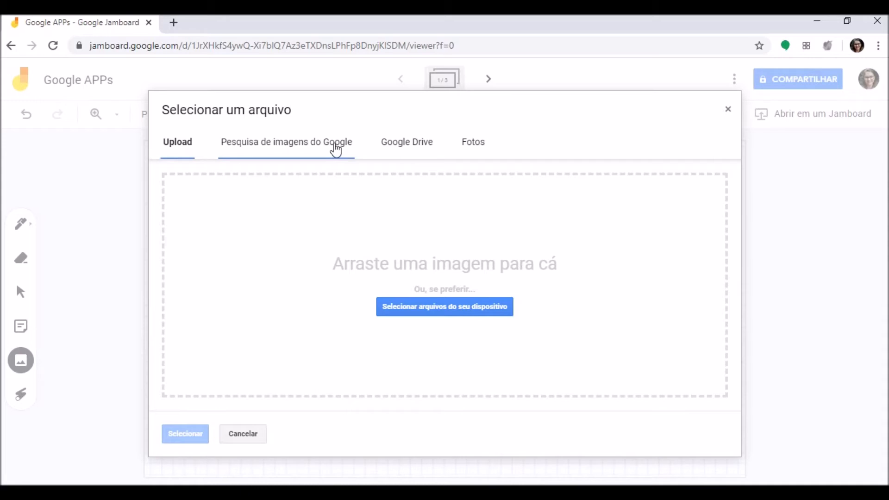
click(335, 146)
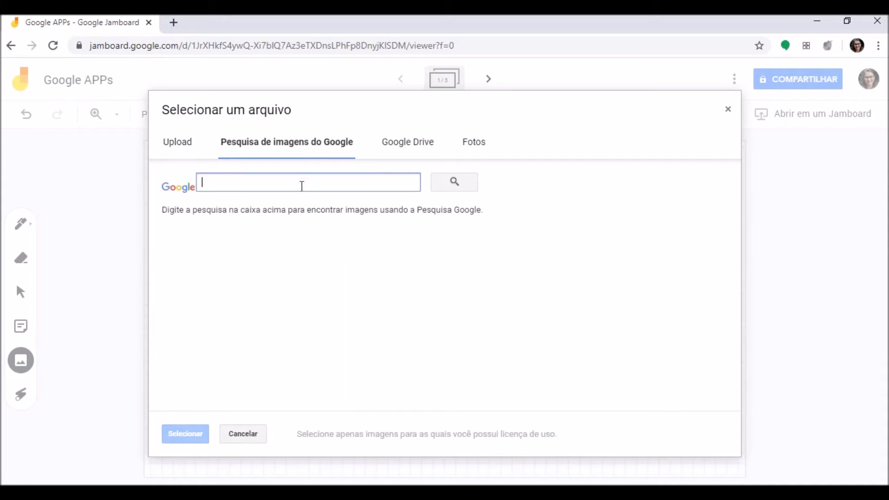
text(google apps)
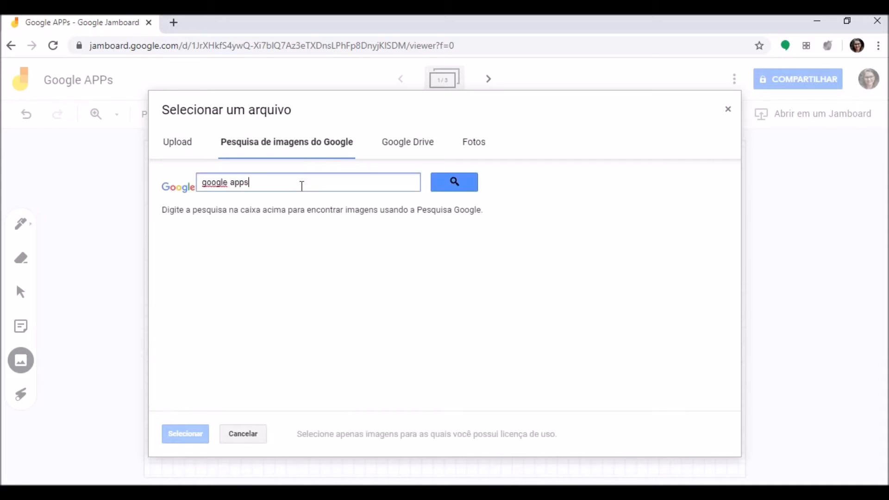
click(437, 188)
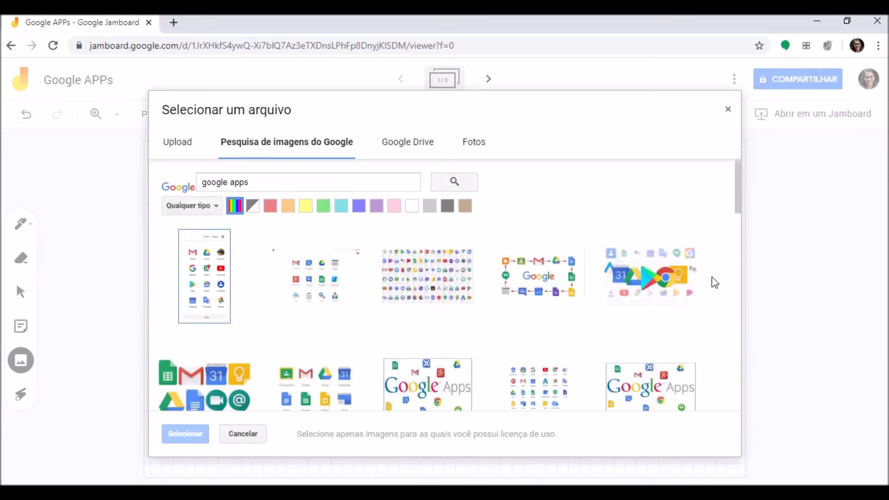
mouse_move(738, 214)
mouse_down()
mouse_move(738, 223)
mouse_move(735, 209)
mouse_up()
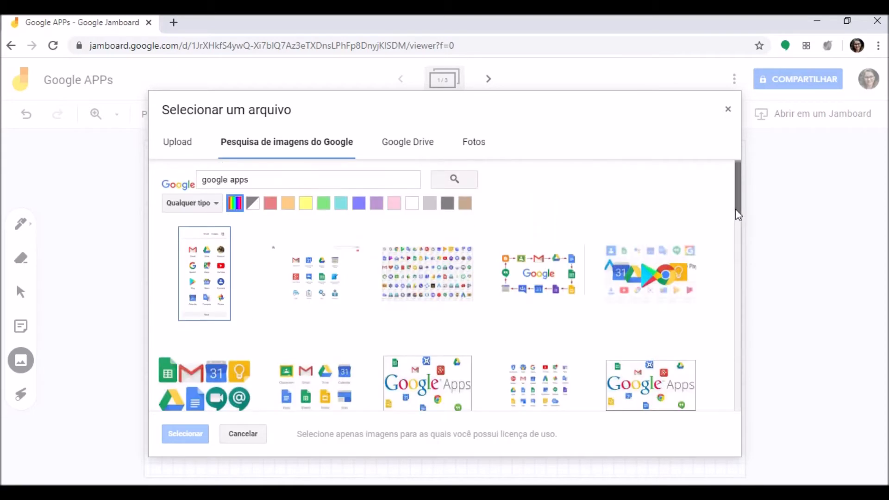
click(536, 287)
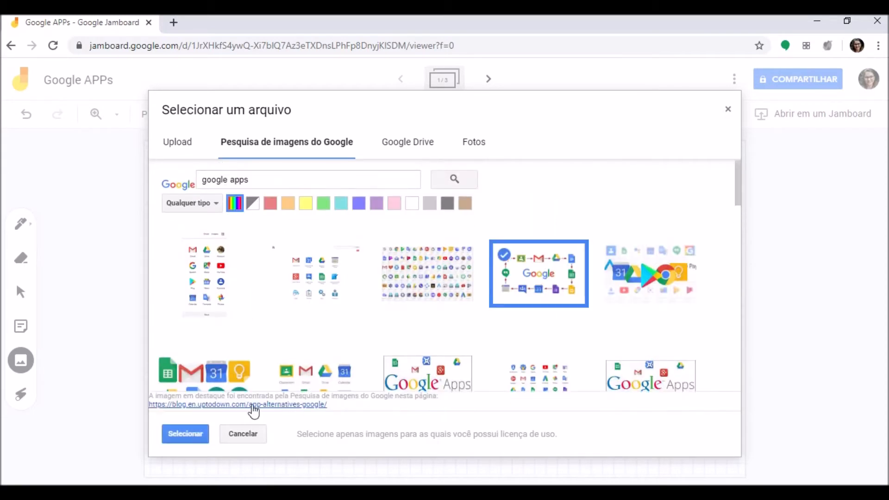
click(186, 434)
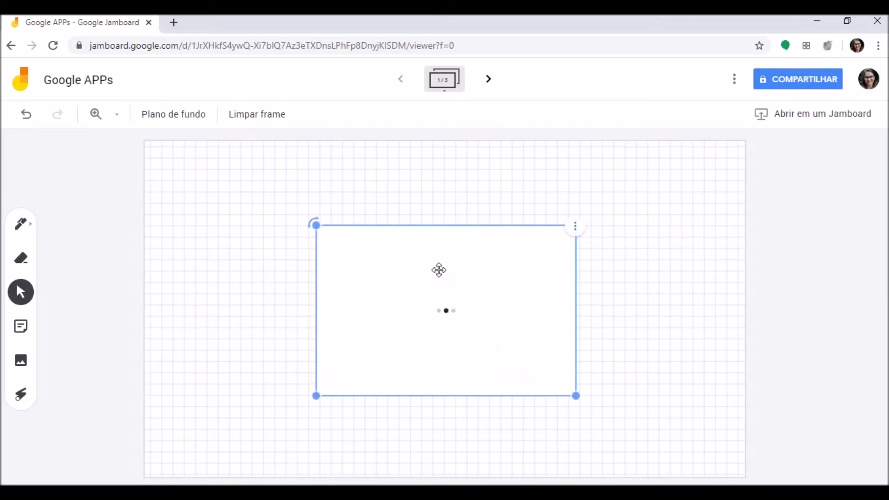
- Shrink the inserted Google apps image slightly and move it near the middle of the frame
click(641, 264)
click(493, 284)
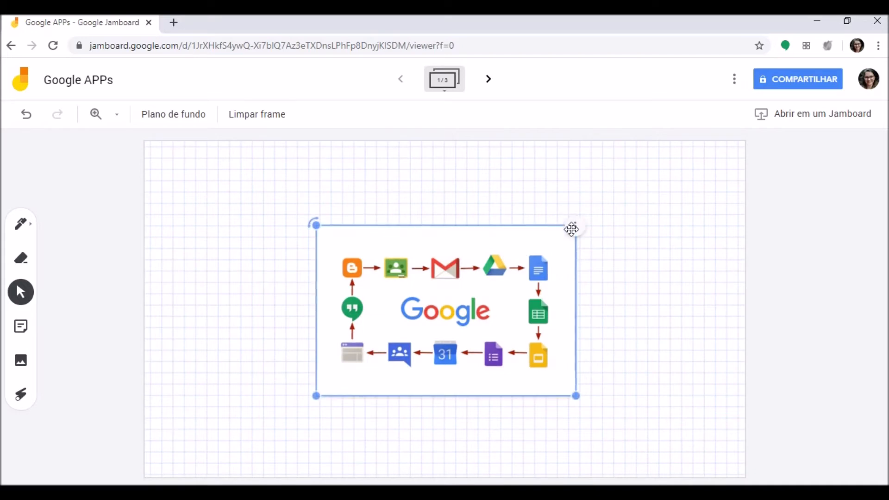
drag(576, 396, 525, 365)
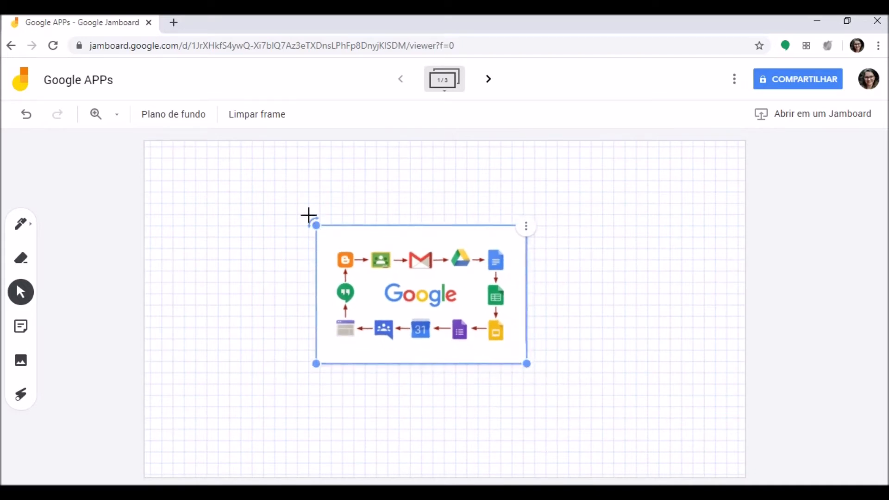
mouse_move(308, 220)
mouse_down()
mouse_move(292, 318)
mouse_move(310, 193)
mouse_move(425, 185)
mouse_move(310, 238)
mouse_move(325, 212)
mouse_move(306, 244)
mouse_move(316, 225)
mouse_up()
drag(414, 291, 442, 313)
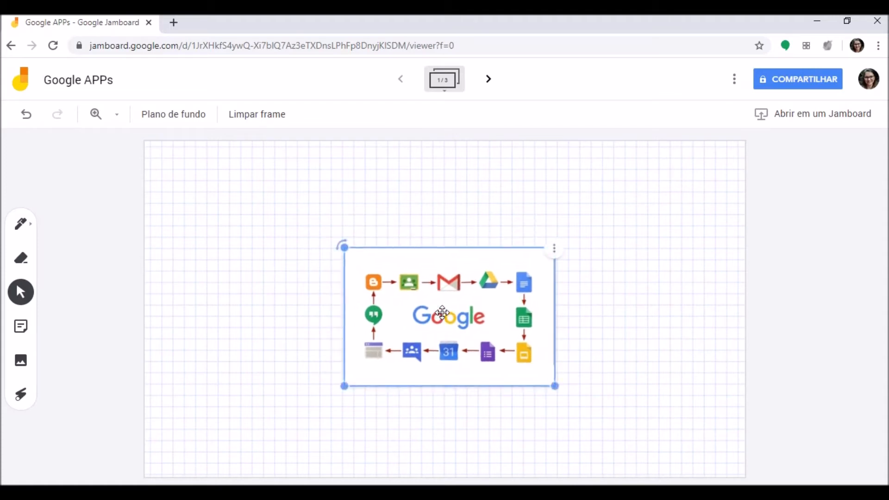
click(610, 306)
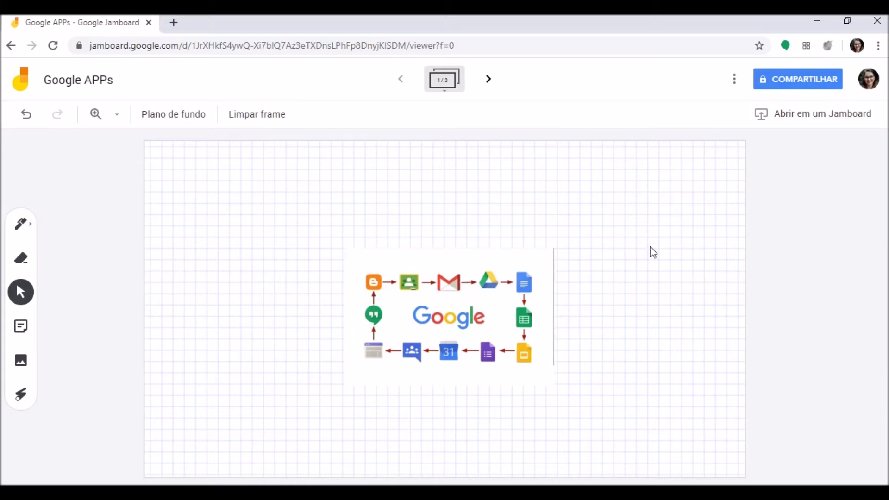
- Trace temporary laser pointer strokes across the Google apps image and the empty area above it
click(21, 399)
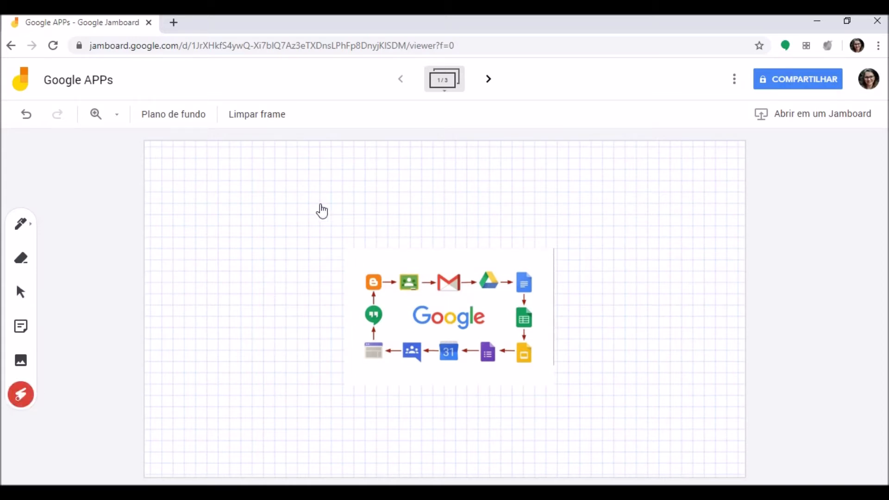
mouse_move(282, 264)
mouse_down()
mouse_move(377, 376)
mouse_move(595, 385)
mouse_up()
mouse_move(338, 220)
mouse_down()
mouse_move(342, 241)
mouse_move(369, 197)
mouse_up()
drag(265, 226, 256, 244)
- Add a yellow sticky note reading "Google Drive" and place it to the upper left of the Google apps image
click(20, 328)
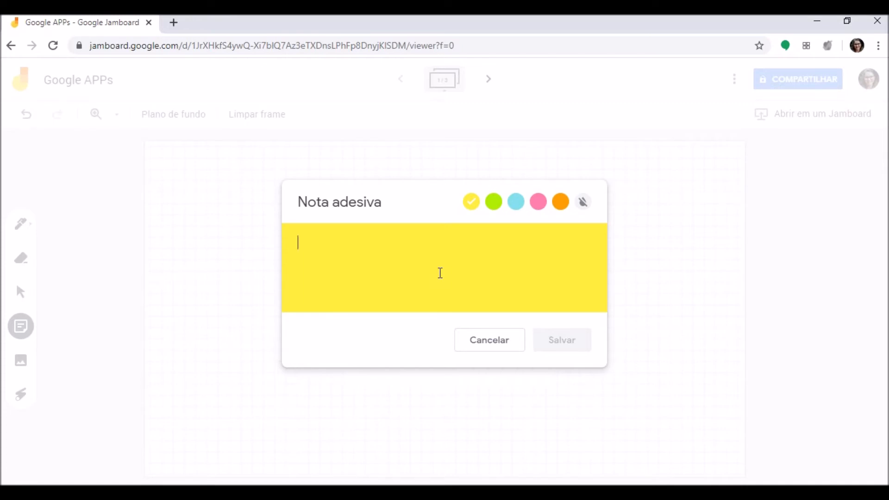
text(Google Drive)
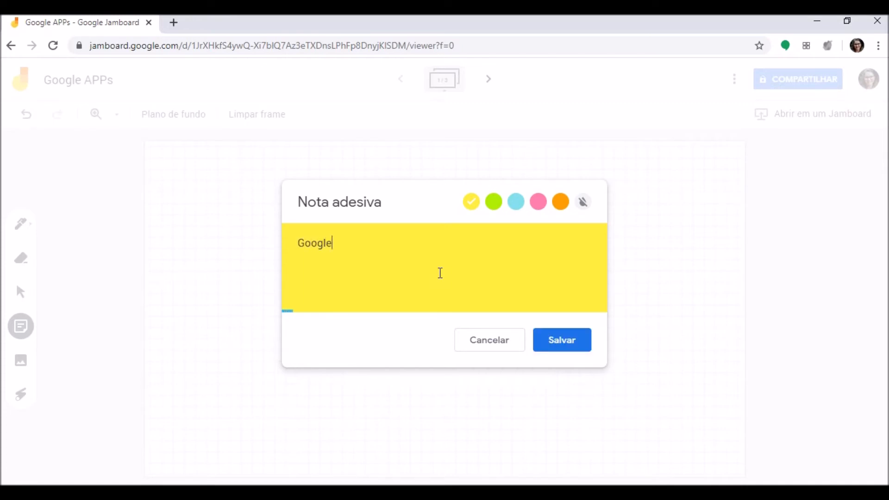
click(564, 342)
drag(231, 172, 271, 220)
- Add a pink sticky note reading "Google Formulários" and place it above the Google apps image
click(20, 328)
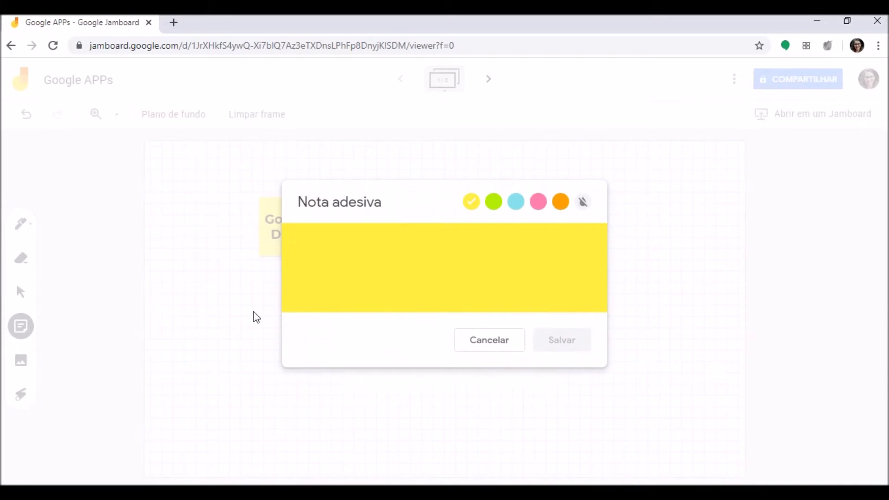
text(Google Formuká)
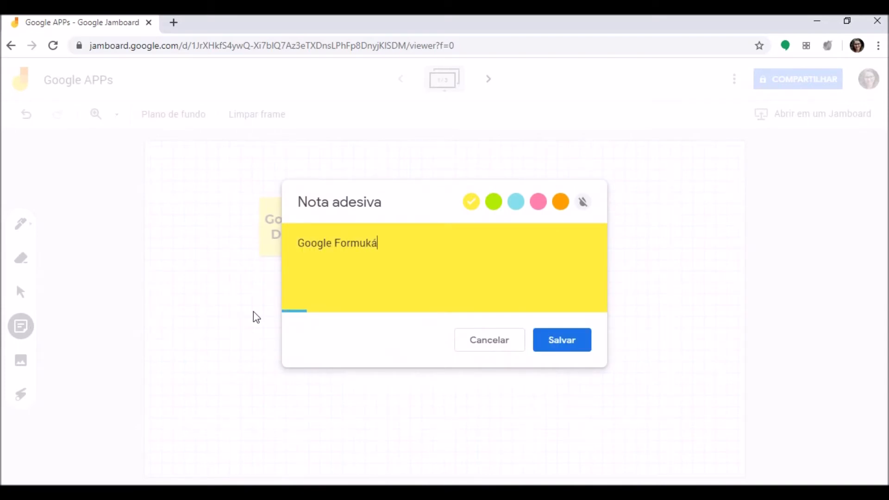
click(370, 244)
key(BackSpace)
text(l)
click(516, 203)
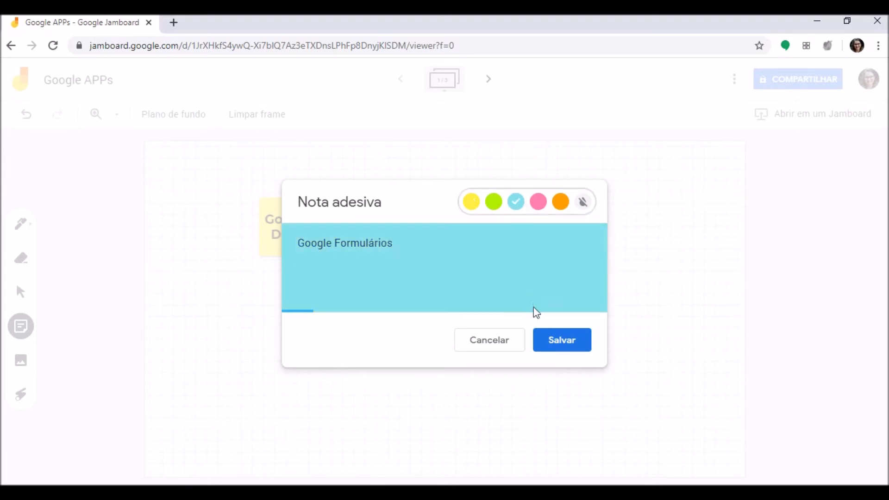
click(537, 202)
click(552, 342)
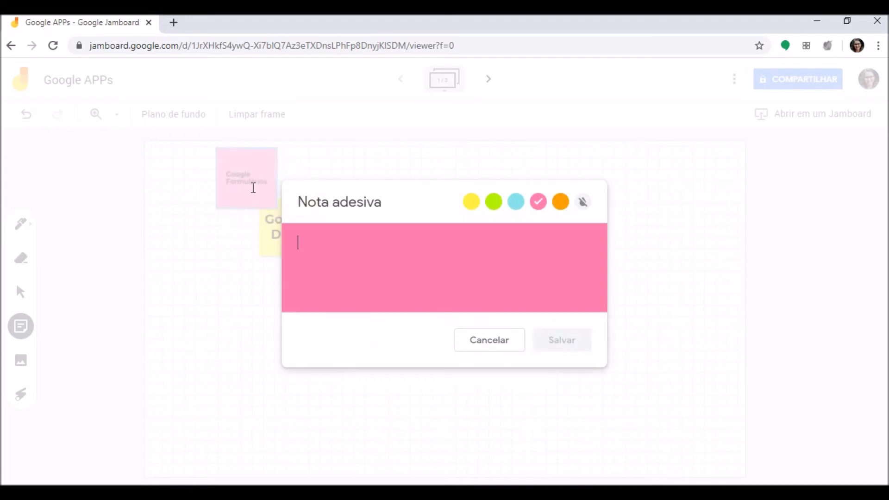
click(512, 350)
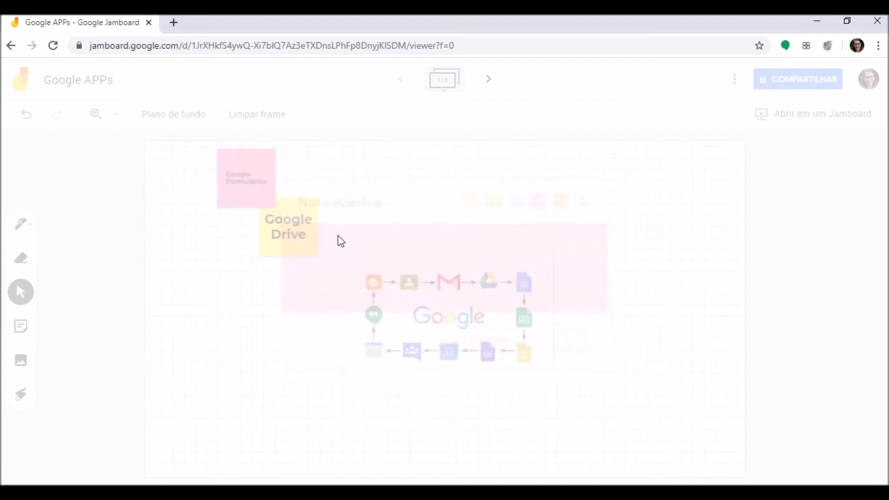
drag(265, 187, 421, 198)
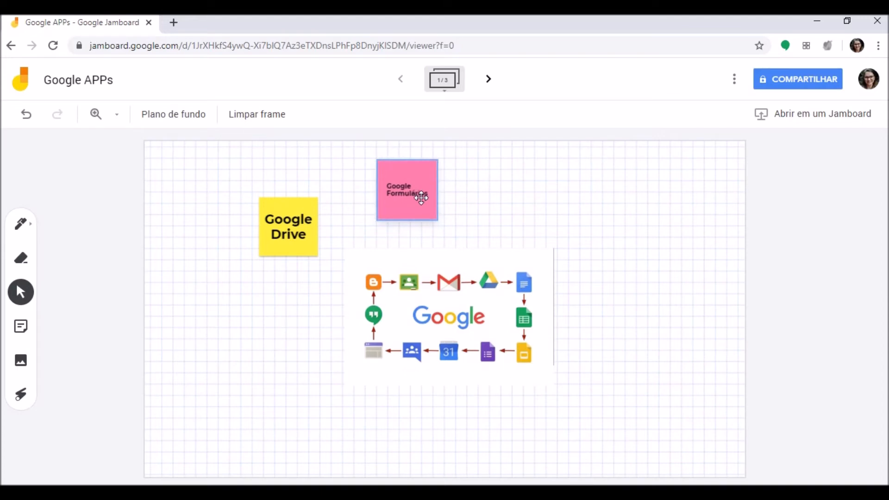
- Add an orange sticky note reading "Google Keep" to the upper right of the Google apps image and shift the Google Formulários note slightly right
click(21, 327)
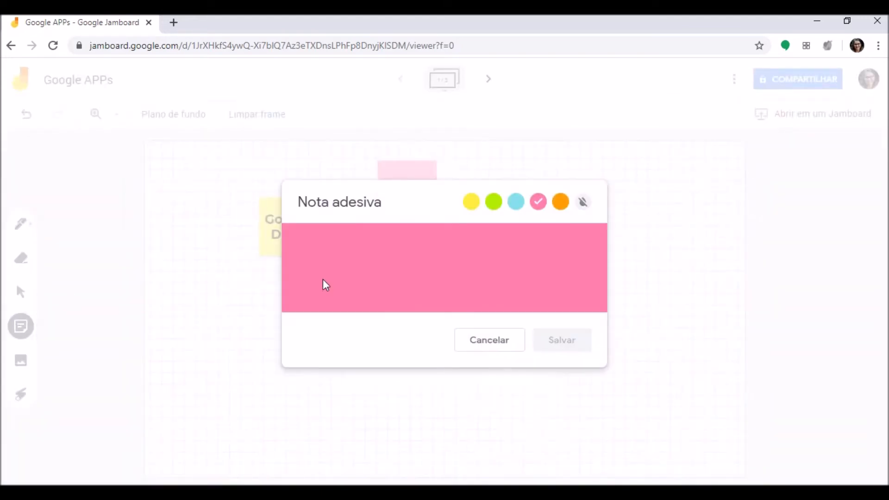
text(Google Keep)
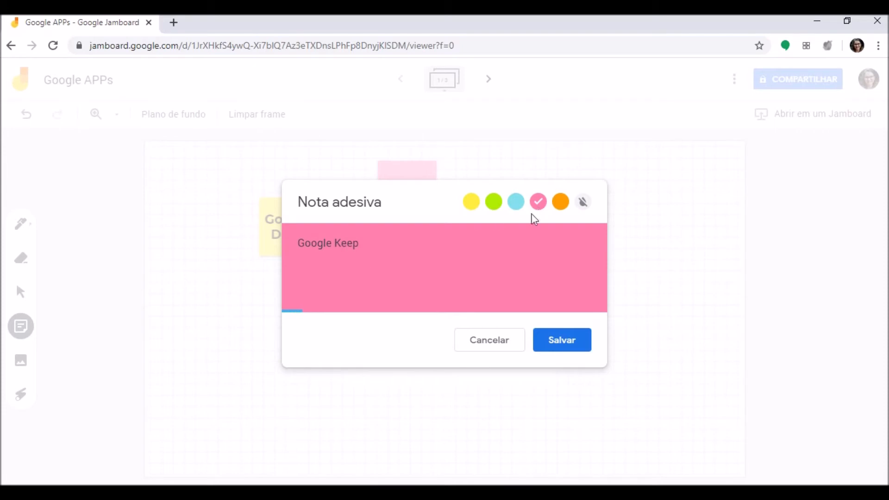
click(560, 202)
click(576, 344)
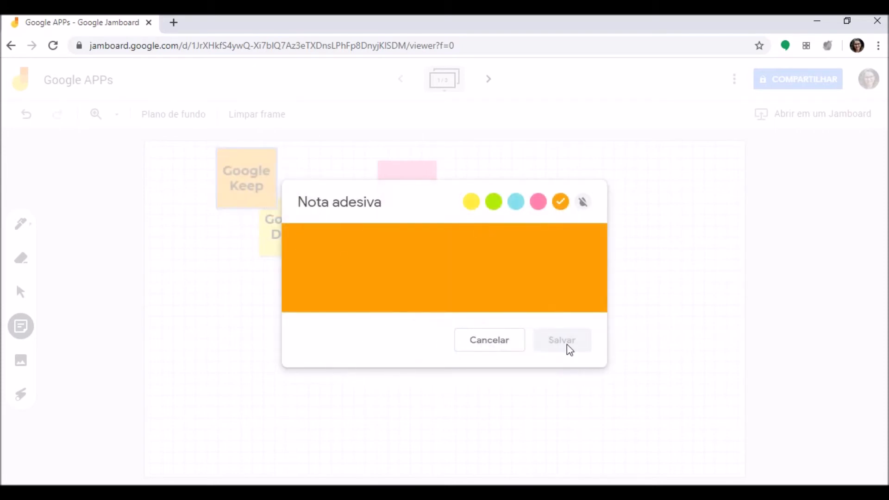
click(504, 339)
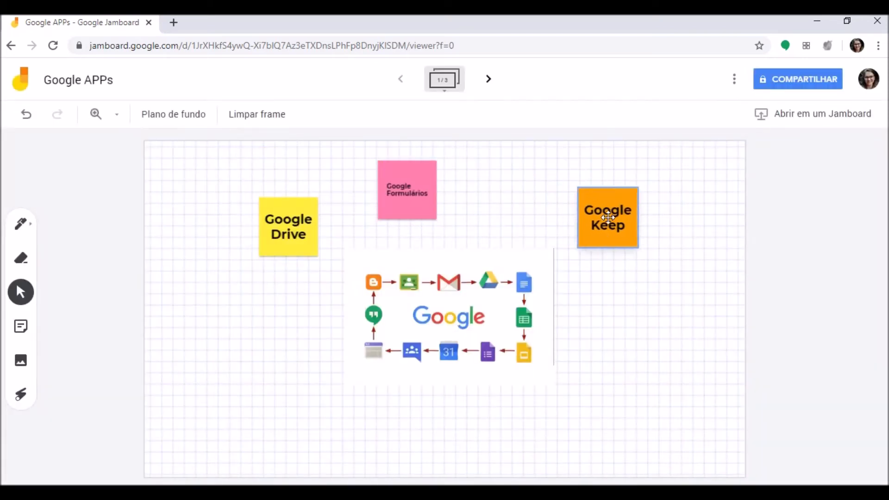
drag(408, 179, 437, 173)
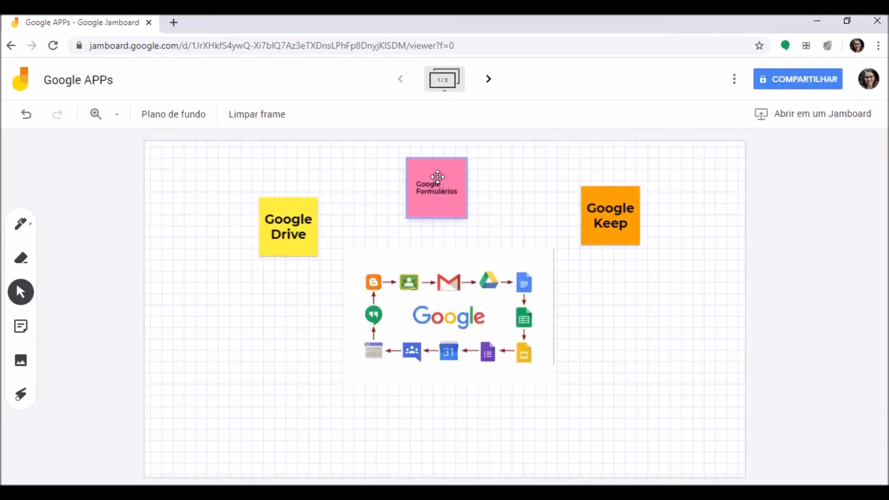
- Add a blue sticky note reading "Google Agenda" and place it to the lower left of the Google apps image
click(21, 326)
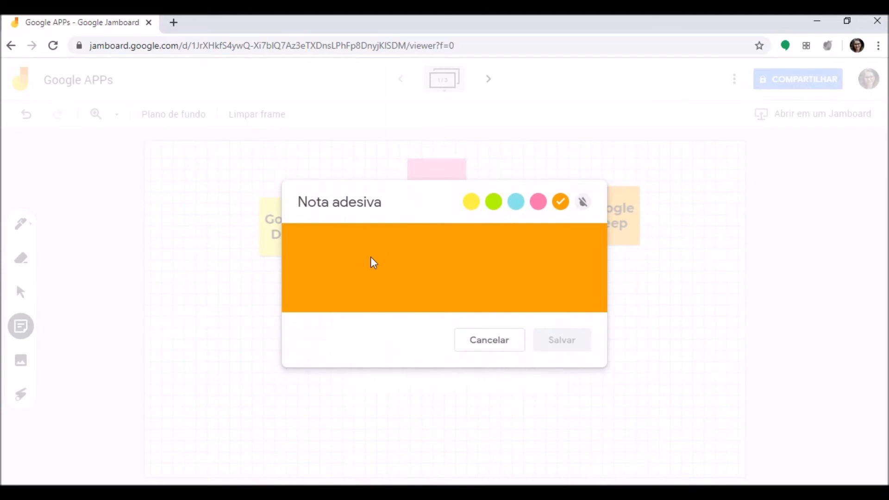
text(Google Agenda)
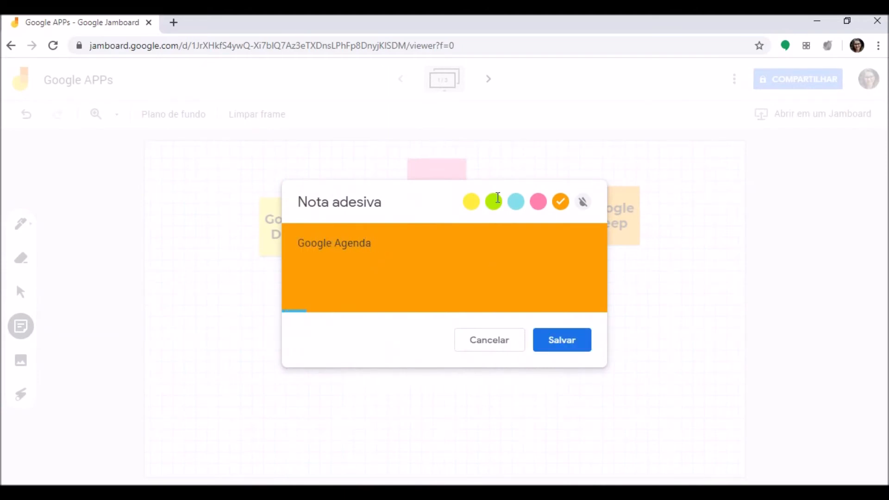
click(515, 201)
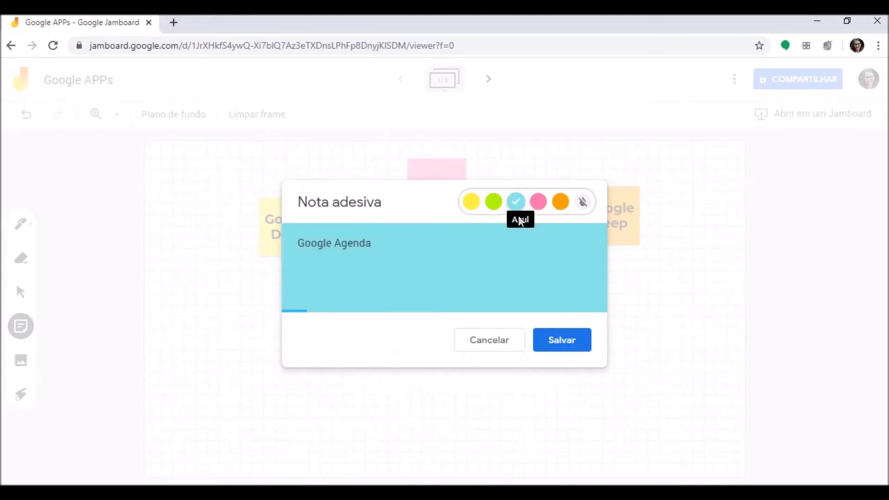
click(564, 349)
click(493, 339)
drag(248, 188, 290, 379)
- Move the Google Formulários and Google Keep notes slightly left above the Google apps image
drag(448, 177, 430, 185)
drag(599, 198, 555, 186)
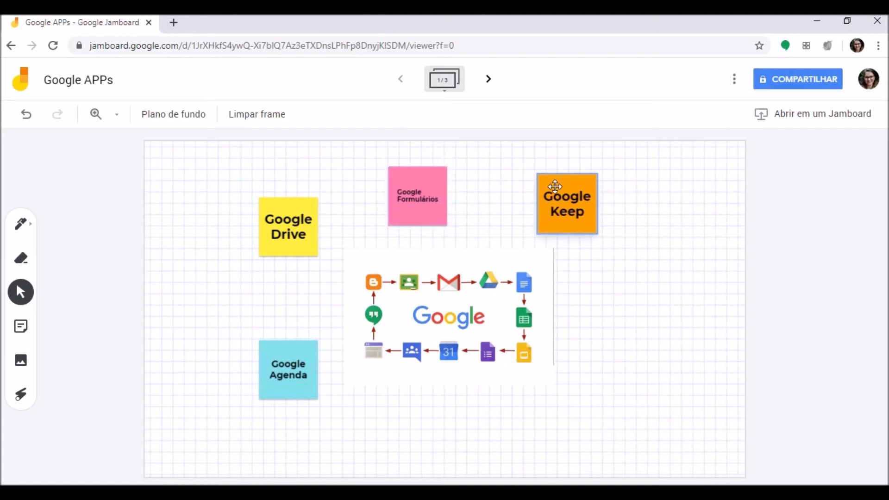
click(219, 292)
- Add a blue sticky note reading "Google Classroom" to the frame
click(21, 328)
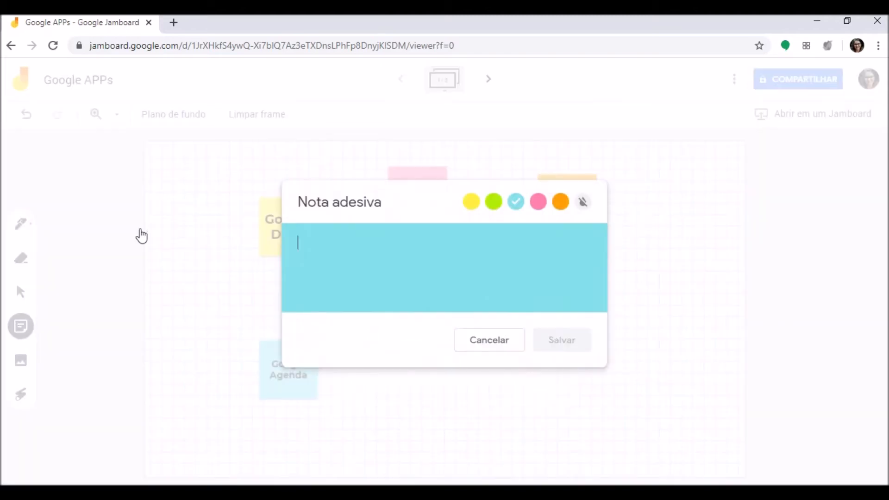
text(Google Classroom)
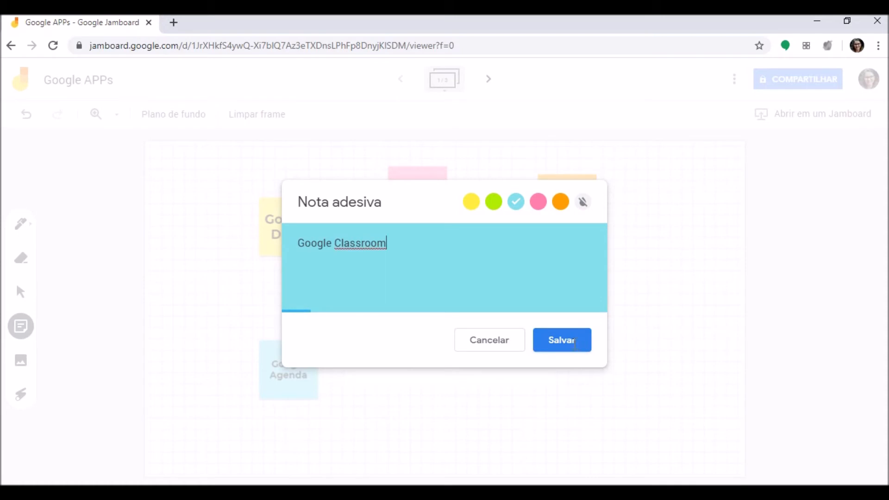
click(579, 336)
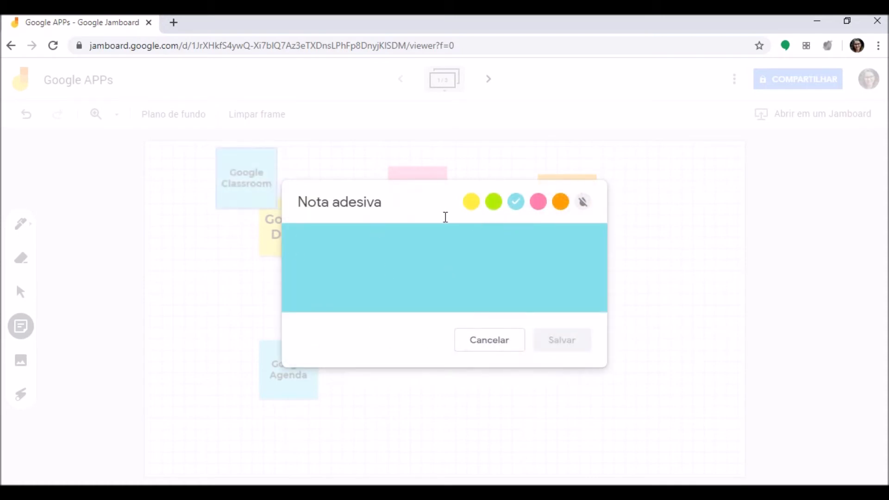
- Add a green sticky note reading "Google Documentos" to the frame
click(342, 245)
text(Google)
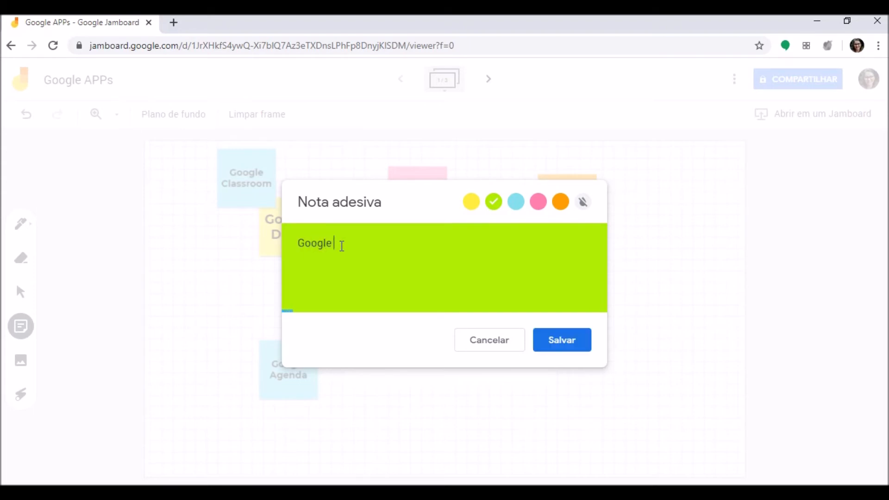
text( Dpcumentos)
click(562, 345)
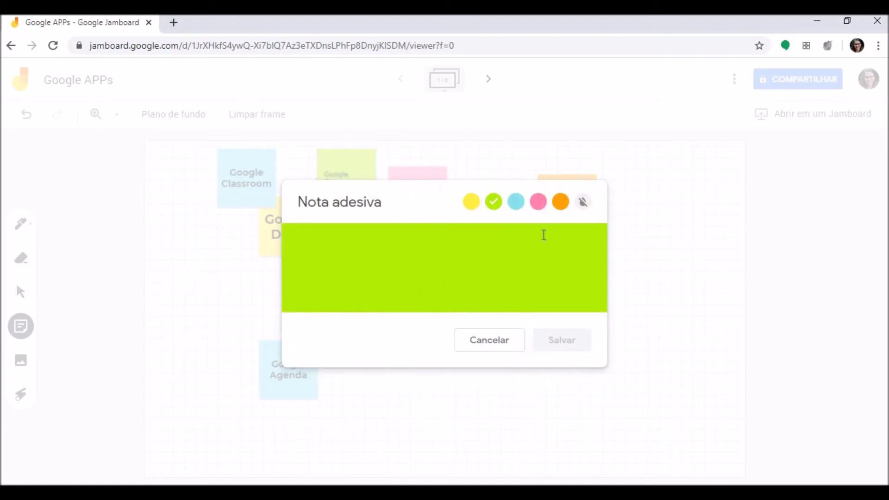
- Add a yellow sticky note reading "Google Maps" and close the sticky note editor
click(471, 203)
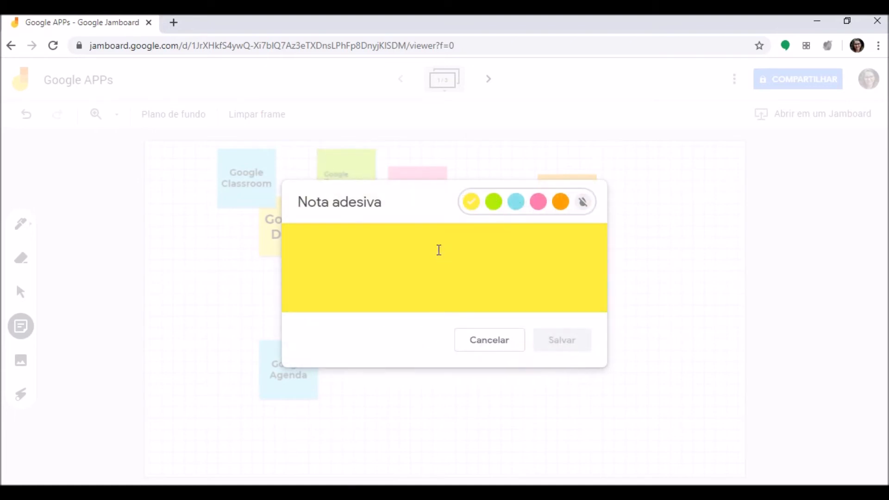
click(439, 250)
text(Google)
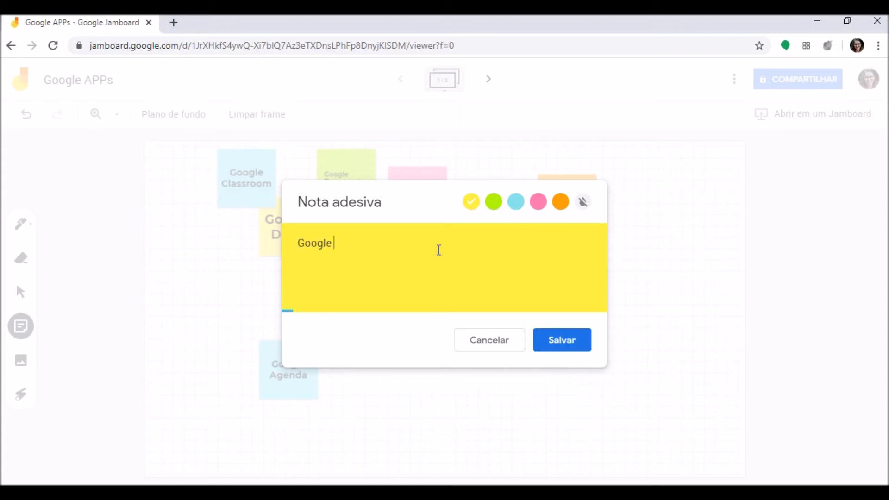
click(560, 352)
click(443, 266)
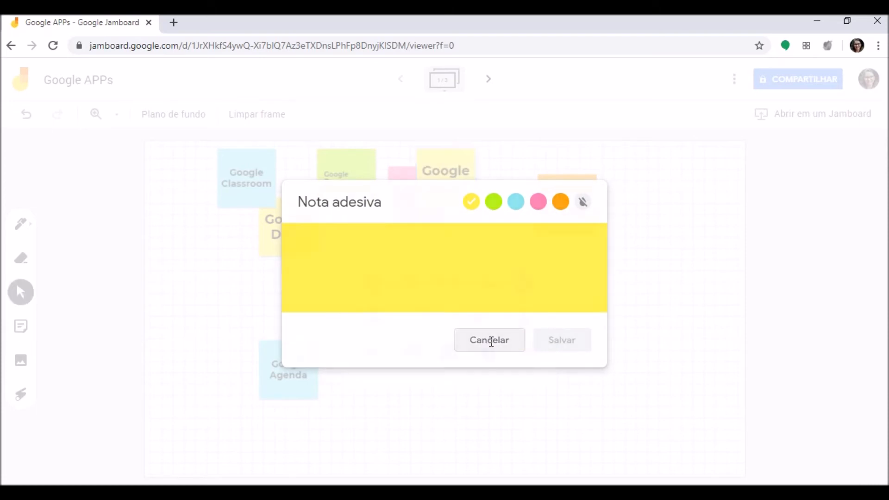
click(491, 341)
- Arrange the notes around the Google apps image, with Google Maps to its right, Google Documentos below left and Google Classroom below right
drag(456, 199, 621, 299)
drag(365, 194, 615, 417)
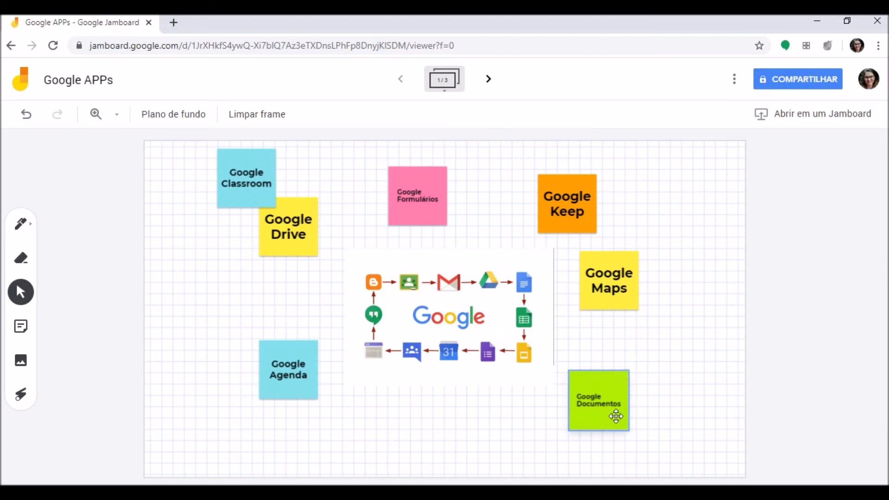
drag(252, 178, 665, 342)
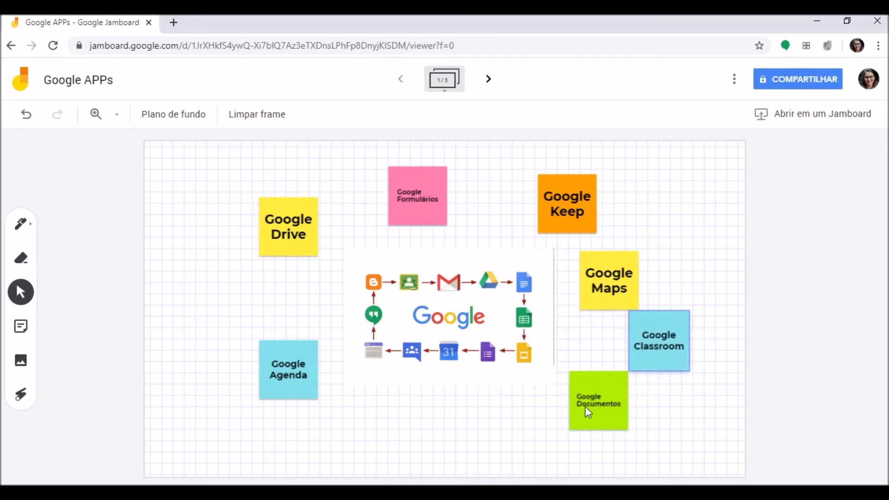
drag(587, 412, 382, 423)
drag(641, 351, 541, 432)
drag(600, 303, 598, 325)
drag(562, 199, 554, 193)
drag(429, 200, 431, 199)
- Search Google Images for "google drive" and insert the first Drive logo into the frame
click(21, 361)
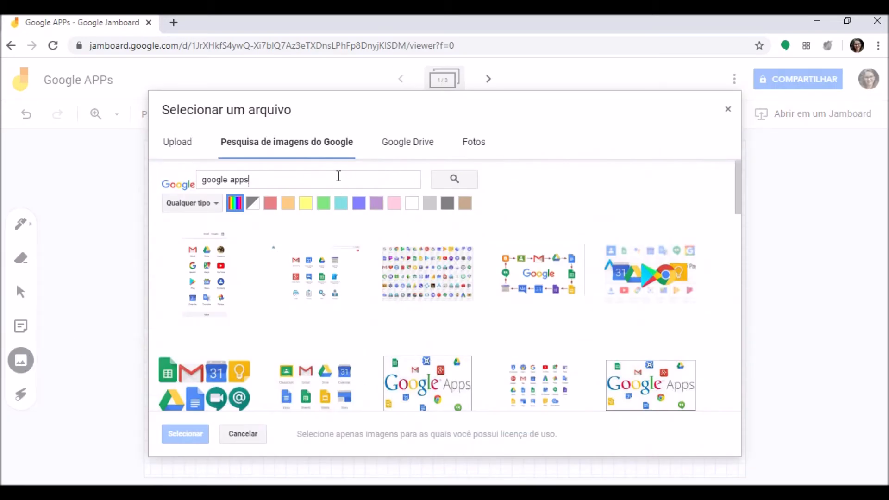
key(BackSpace)
key(BackSpace)
key(BackSpace)
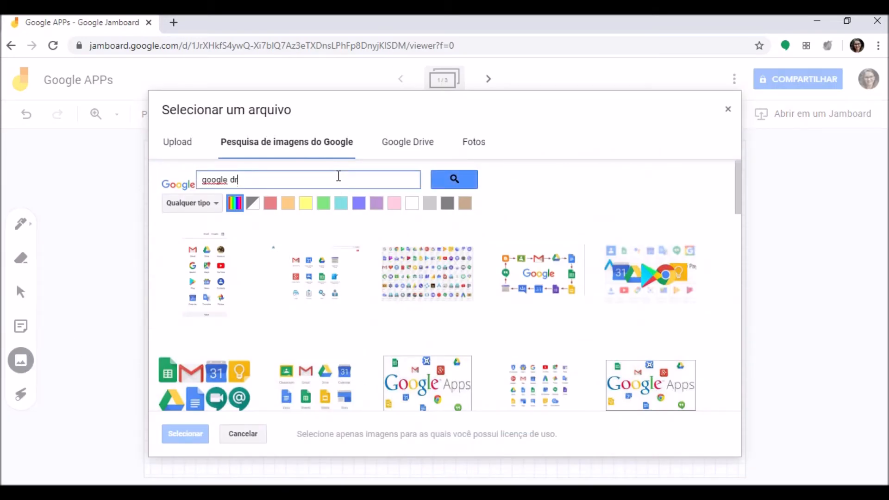
key(Return)
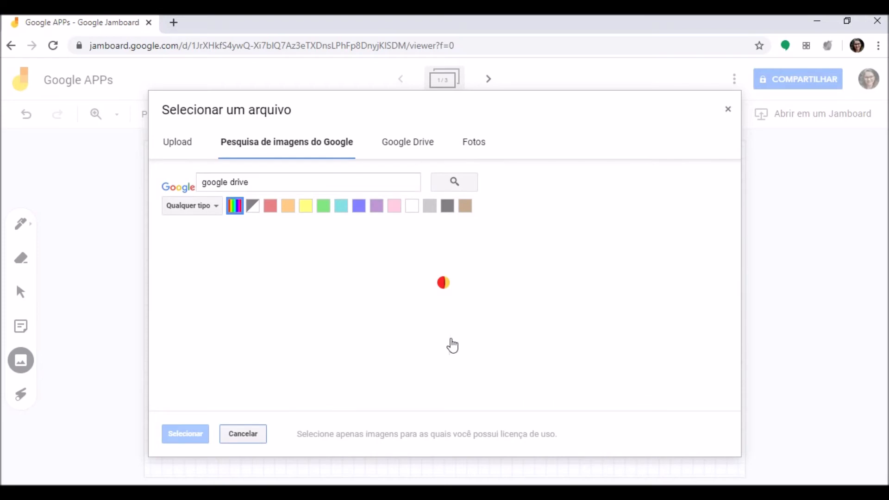
click(209, 284)
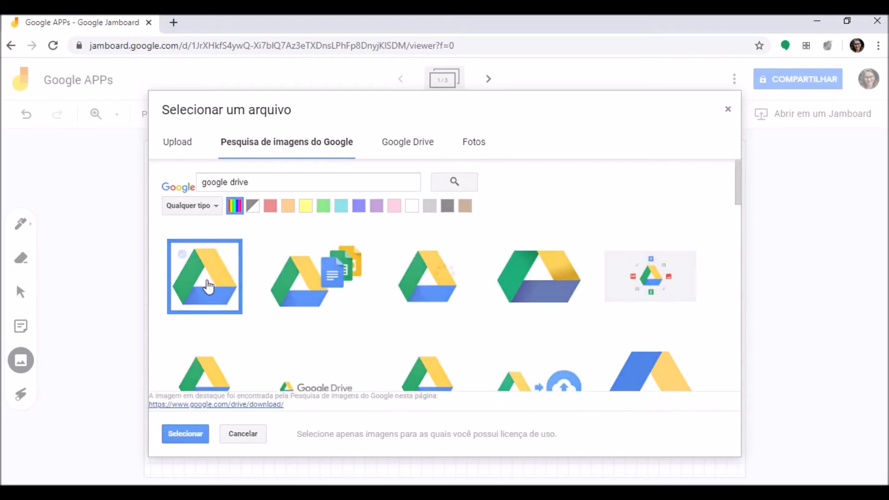
click(186, 434)
- Shrink the Drive logo to a small icon, tilt it and place it at the upper-left corner of the Google Drive note
drag(470, 295, 239, 209)
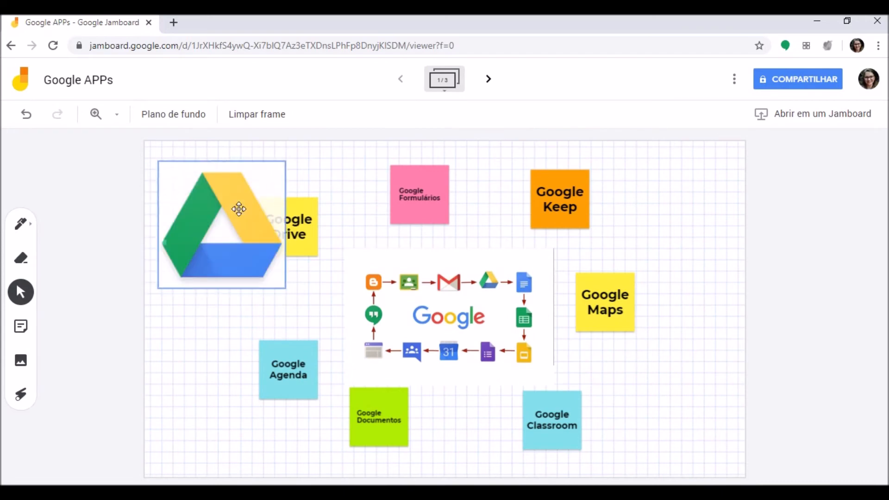
drag(287, 287, 201, 194)
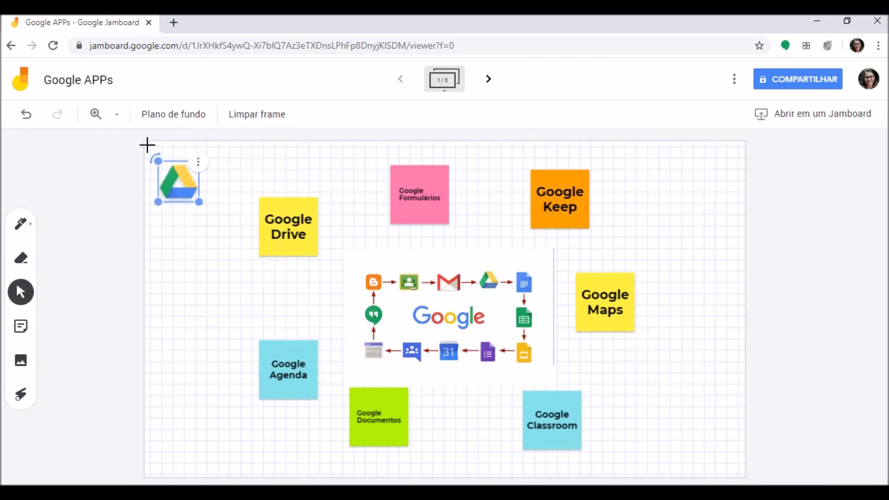
drag(151, 155, 252, 183)
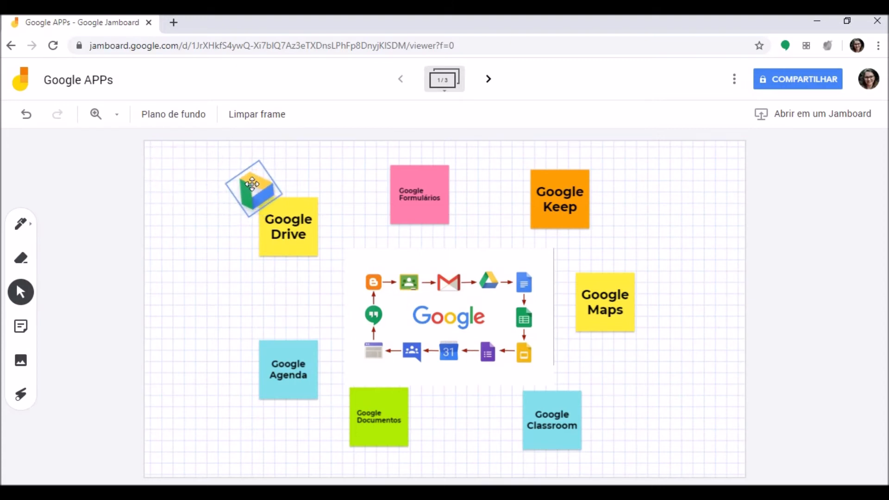
- Search Google Images for "google agenda" and insert the large blue calendar icon showing 31
click(14, 366)
click(322, 179)
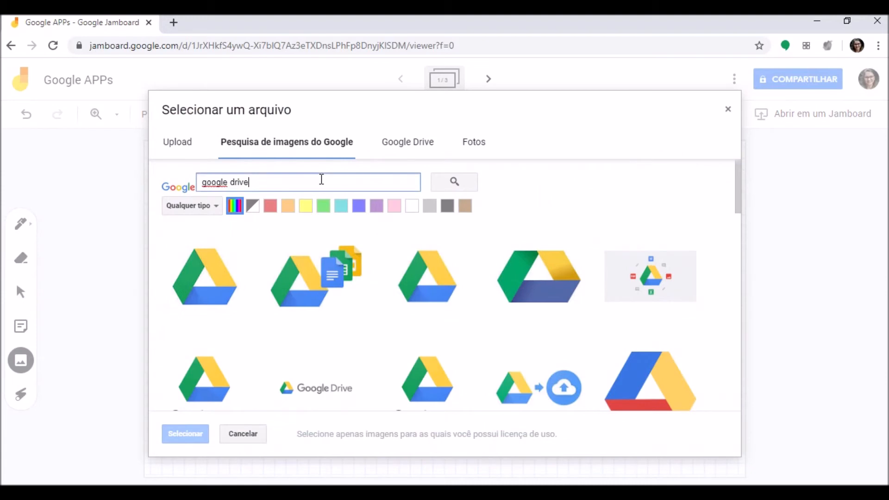
key(BackSpace)
key(BackSpace)
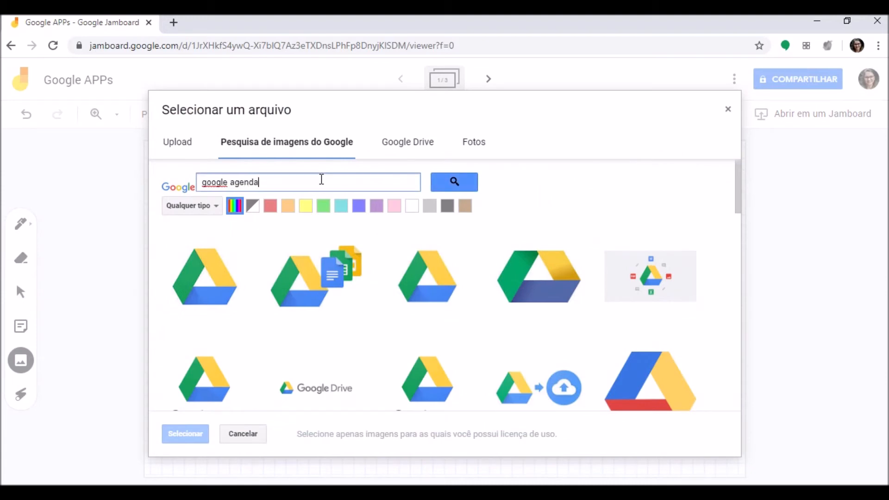
key(Return)
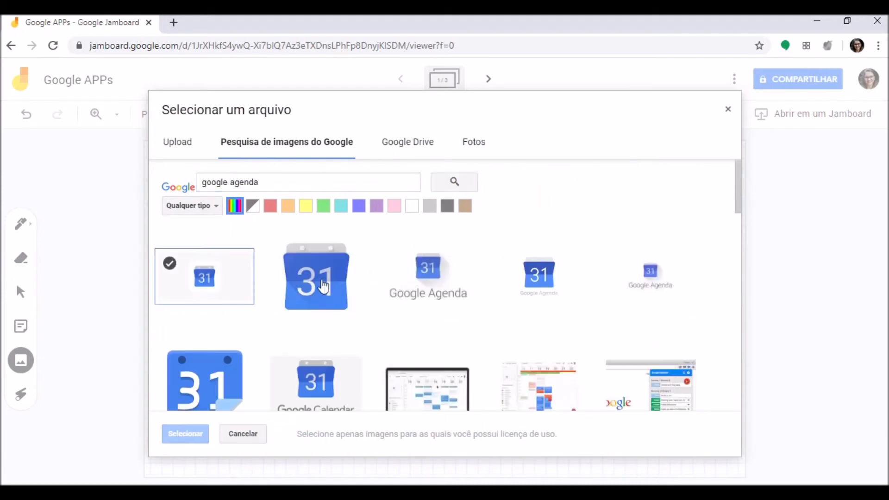
double_click(324, 287)
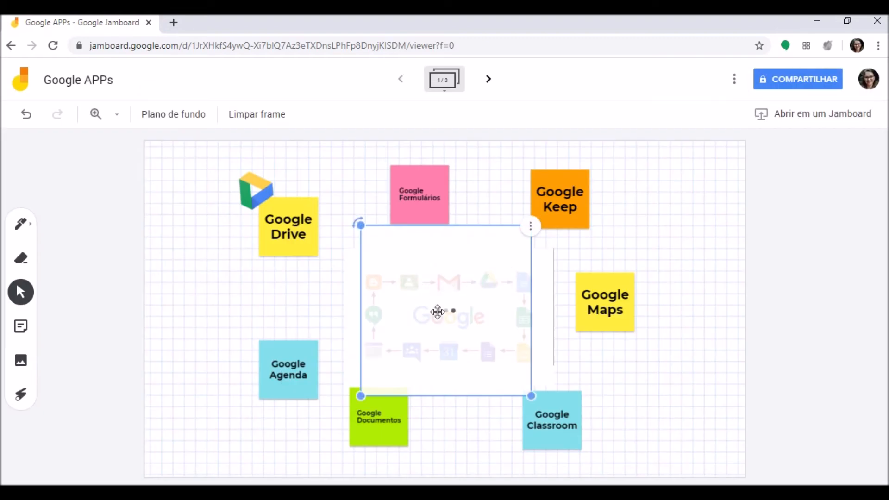
- Shrink the calendar icon, tilt it counterclockwise and place it at the upper-left corner of the Google Agenda note
drag(444, 309, 182, 349)
drag(273, 440, 195, 361)
drag(189, 321, 285, 329)
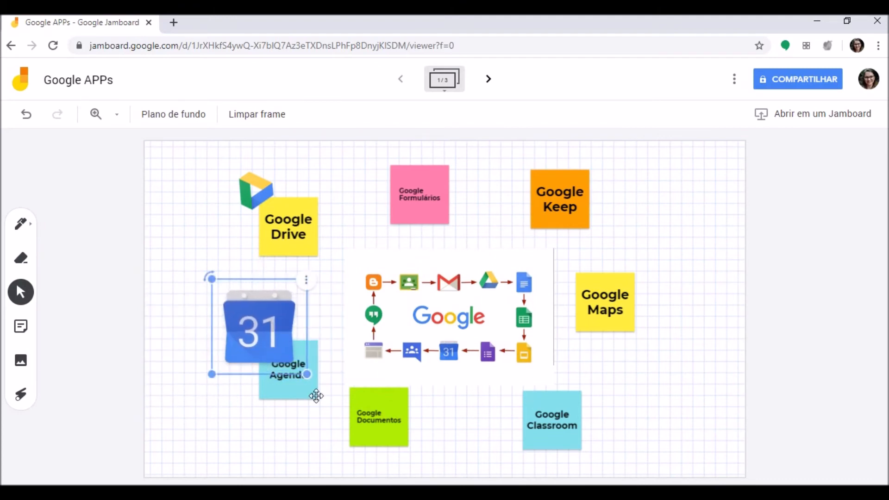
drag(307, 373, 263, 342)
mouse_move(206, 276)
mouse_down()
mouse_move(187, 312)
mouse_move(198, 292)
mouse_up()
drag(238, 314, 247, 340)
click(671, 328)
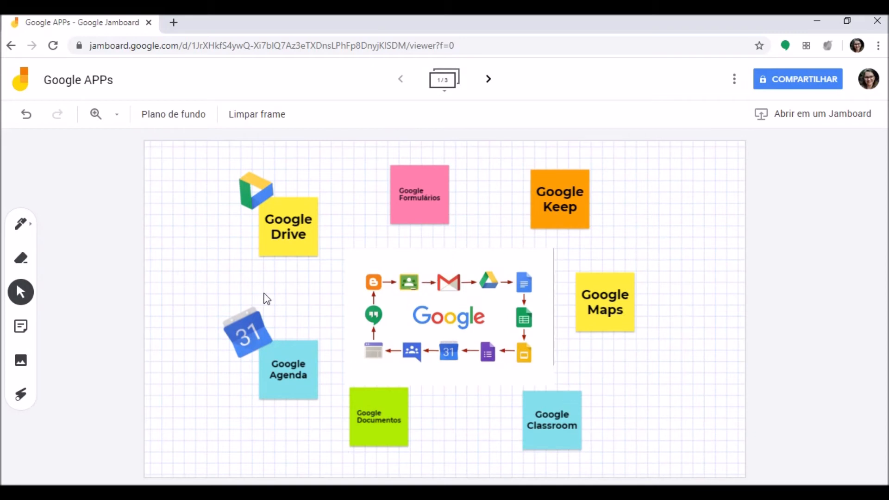
- Move the Google apps image slightly up and the Google Documentos note slightly down to separate them
drag(449, 345, 445, 329)
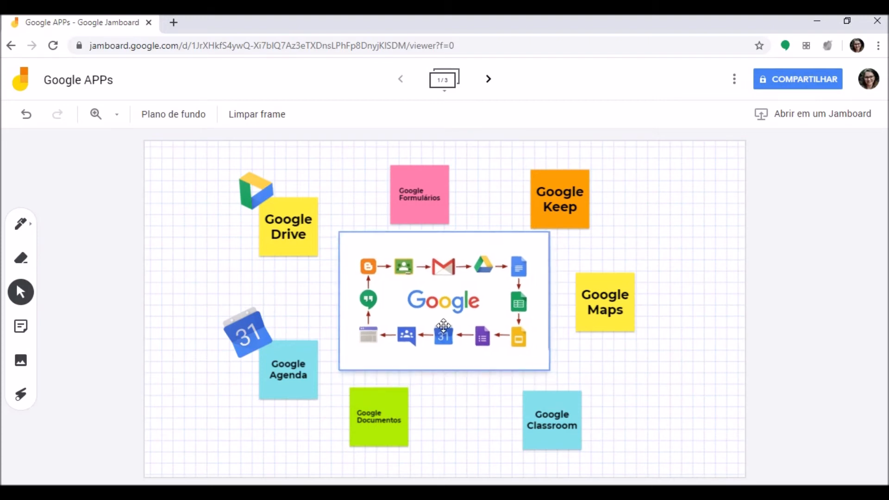
drag(390, 427, 392, 438)
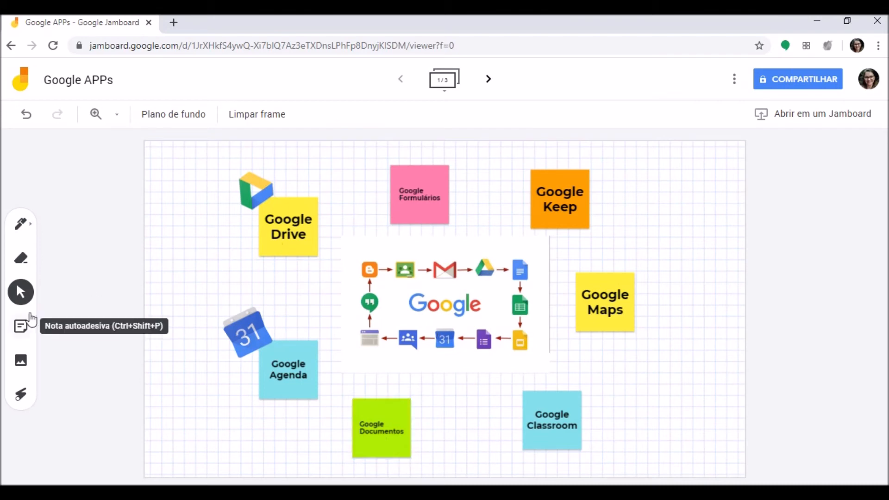
click(25, 297)
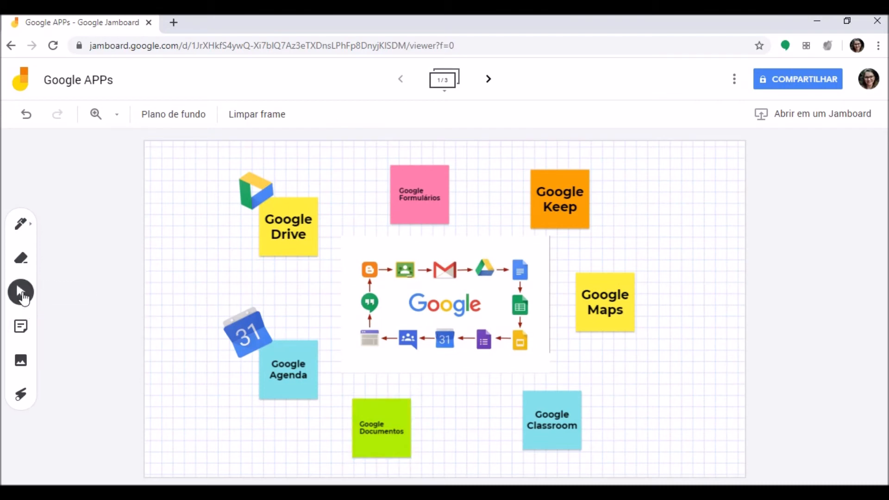
- Draw freehand pen lines connecting the central Google apps image to each of the seven surrounding sticky notes, undoing and redrawing the Google Drive line
click(26, 228)
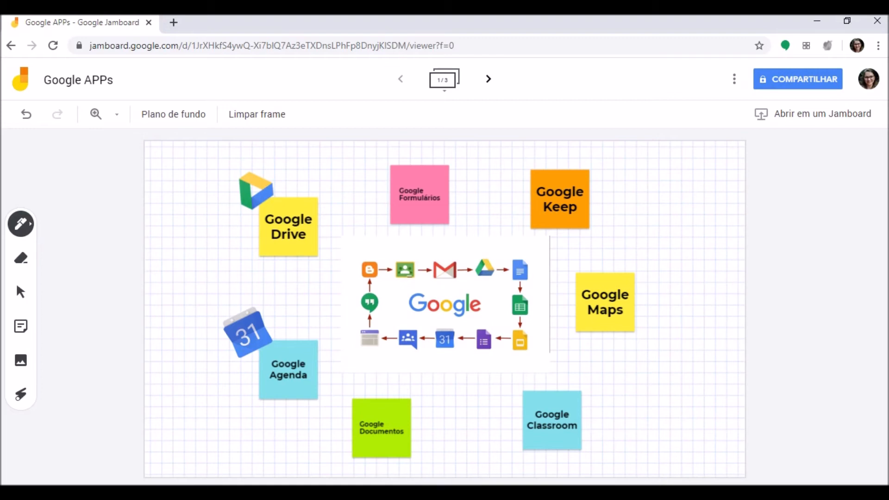
drag(490, 230, 529, 188)
drag(341, 233, 301, 214)
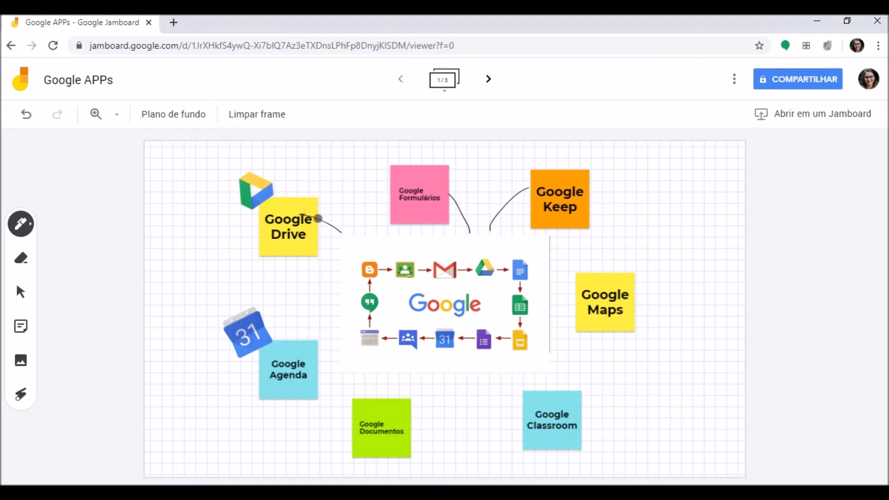
key(ctrl+z)
drag(335, 217, 321, 216)
drag(319, 310, 302, 331)
drag(395, 395, 391, 377)
drag(552, 371, 578, 399)
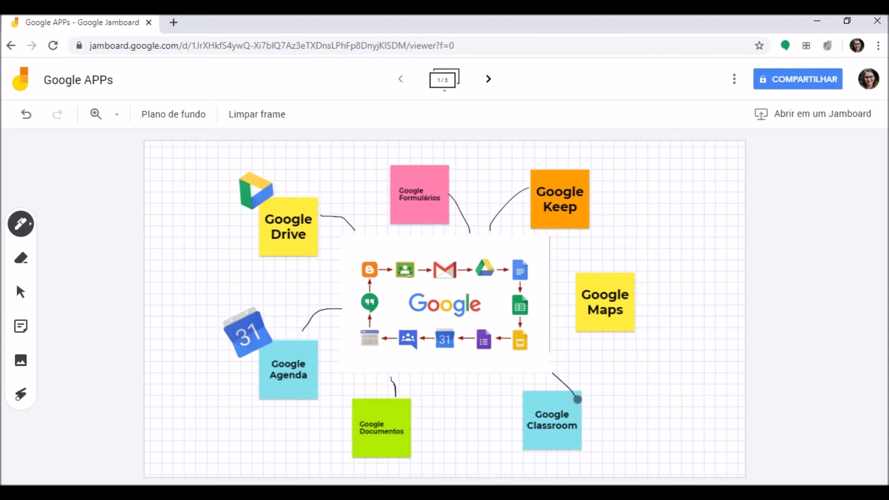
mouse_move(554, 266)
mouse_down()
mouse_move(574, 260)
mouse_move(593, 275)
mouse_up()
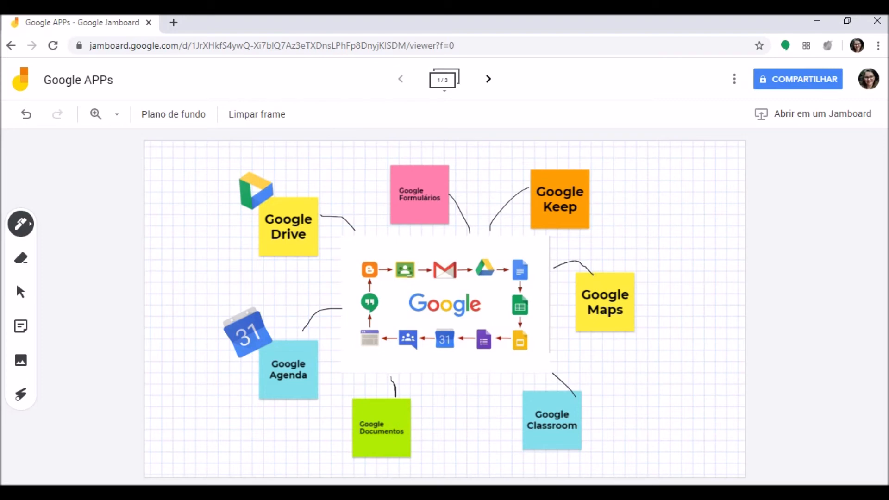
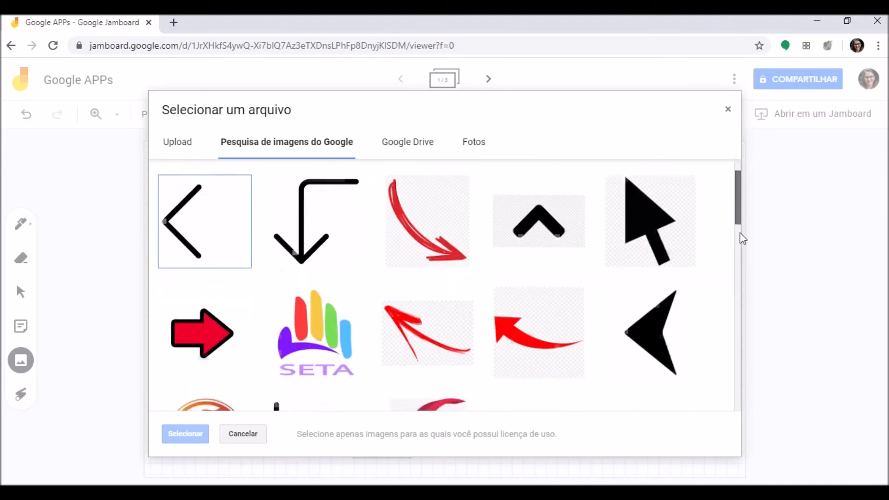
- Insert the curved red arrow image, shrink it and rotate it to point from the central image to the Google Formulários note
click(408, 268)
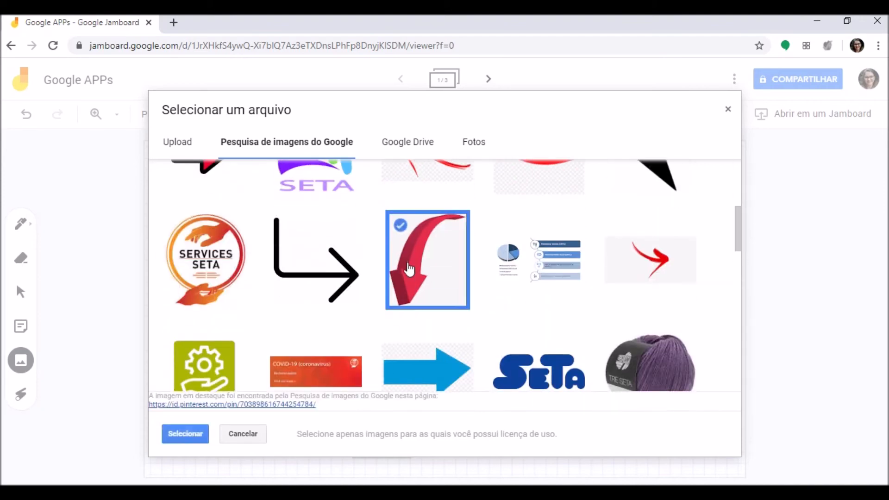
click(190, 434)
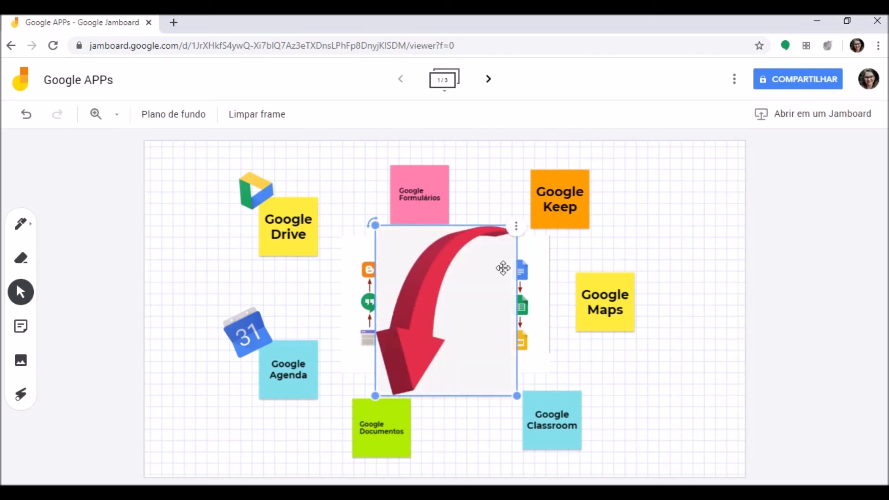
drag(369, 222, 502, 335)
mouse_move(471, 204)
mouse_down()
mouse_move(438, 357)
mouse_move(474, 171)
mouse_move(477, 204)
mouse_up()
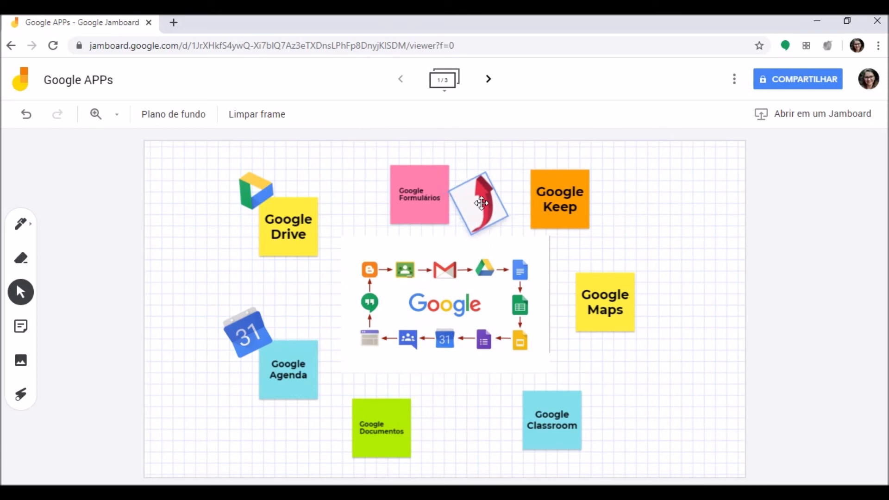
drag(482, 172, 483, 203)
click(519, 183)
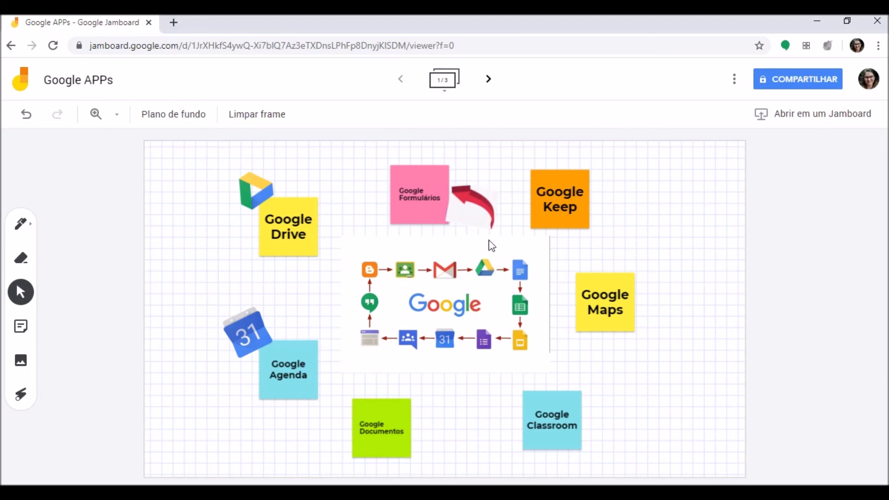
- Delete the red arrow image beside the Google Formulários note
click(486, 201)
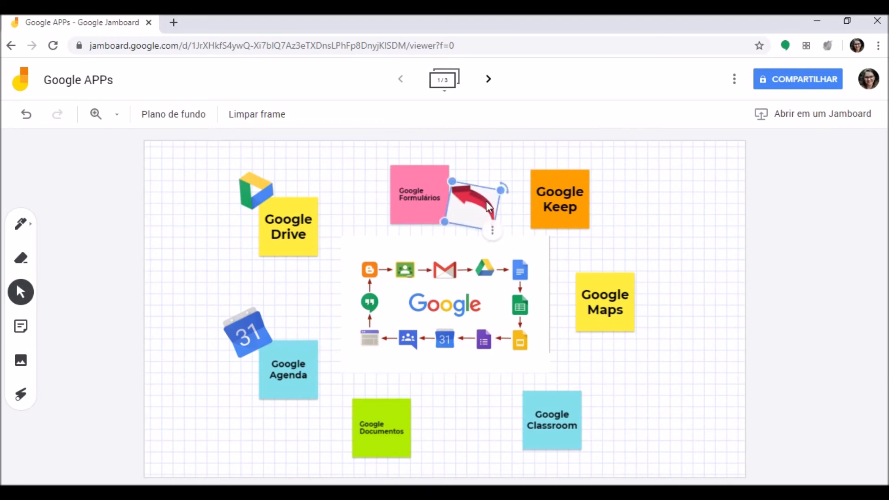
key(Delete)
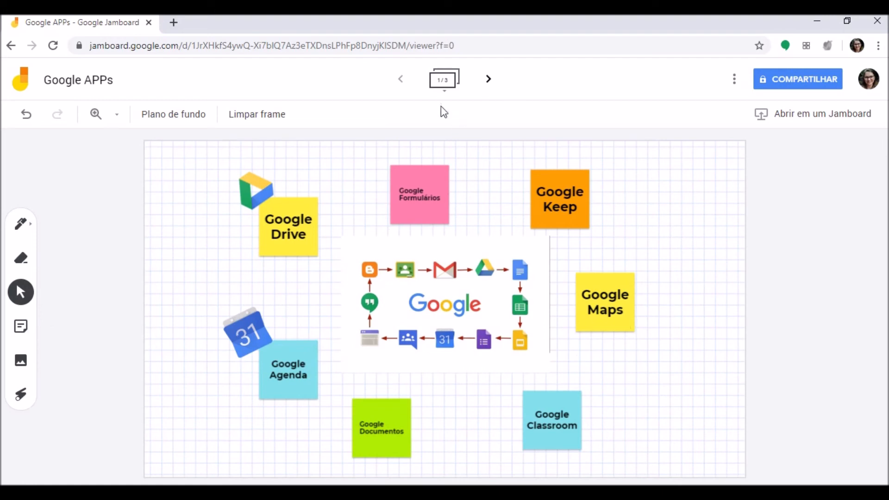
- Browse back and forth through the jam's frames and return to the first frame
click(491, 84)
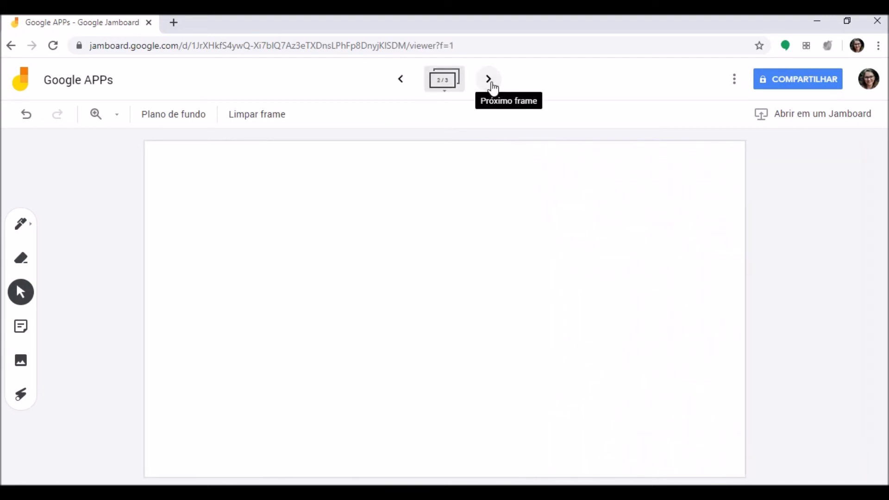
click(488, 82)
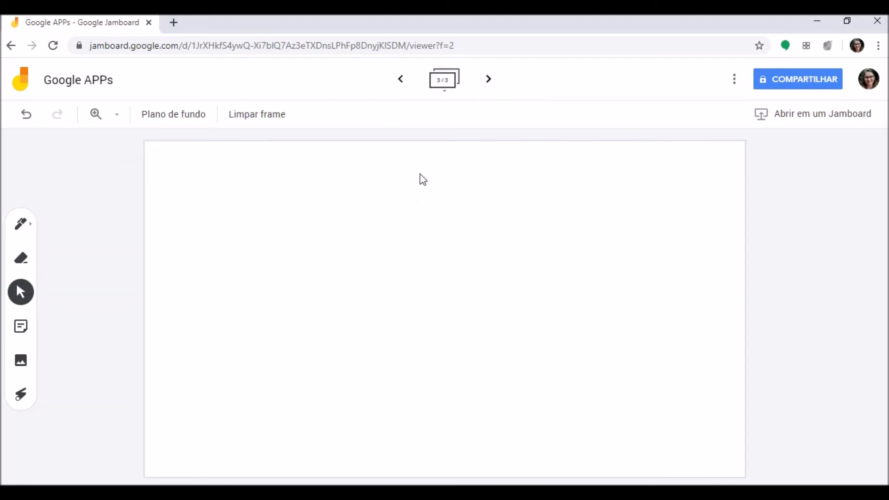
click(404, 86)
click(405, 87)
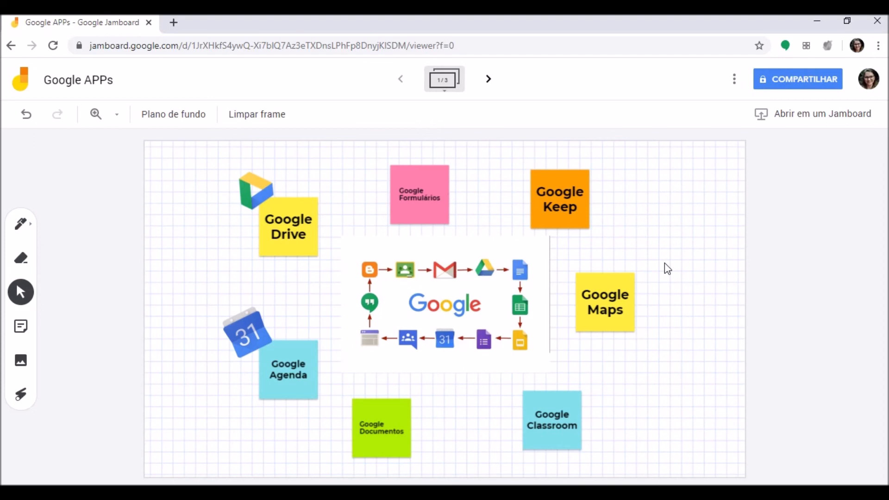
click(489, 79)
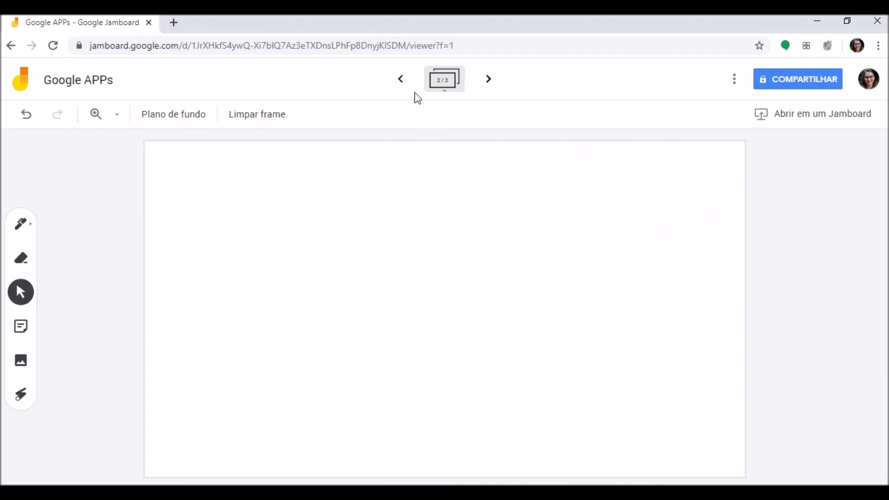
click(409, 87)
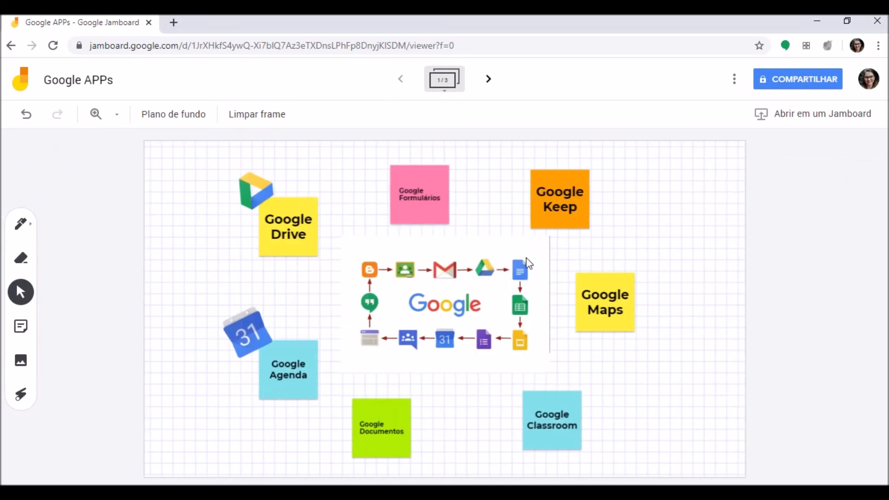
click(490, 84)
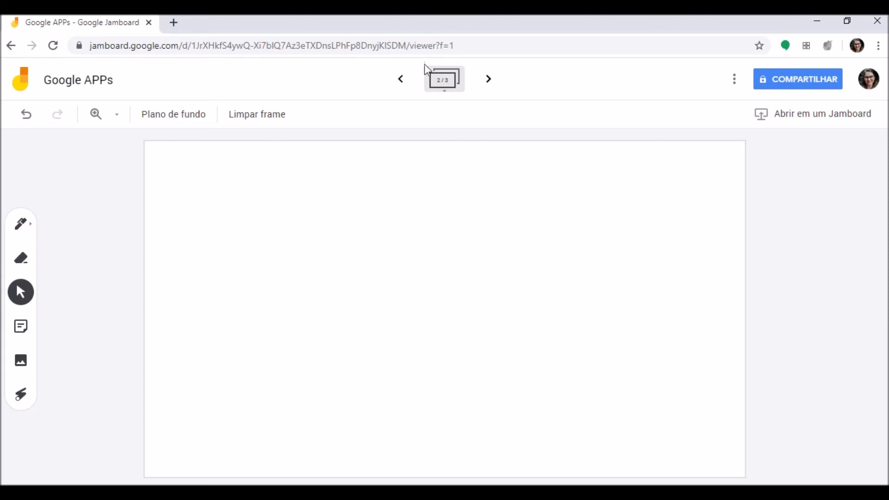
click(403, 82)
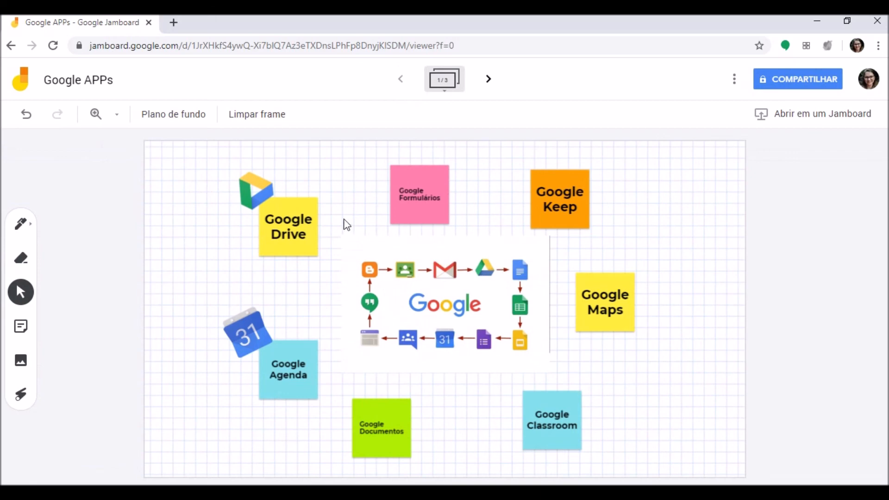
- Clear the first frame's content, undo the clearing and deselect the calendar icon
click(244, 118)
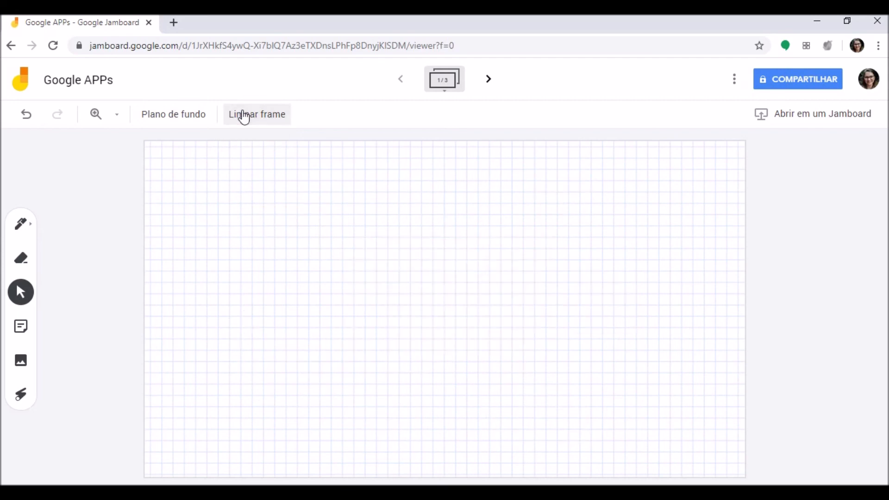
click(28, 118)
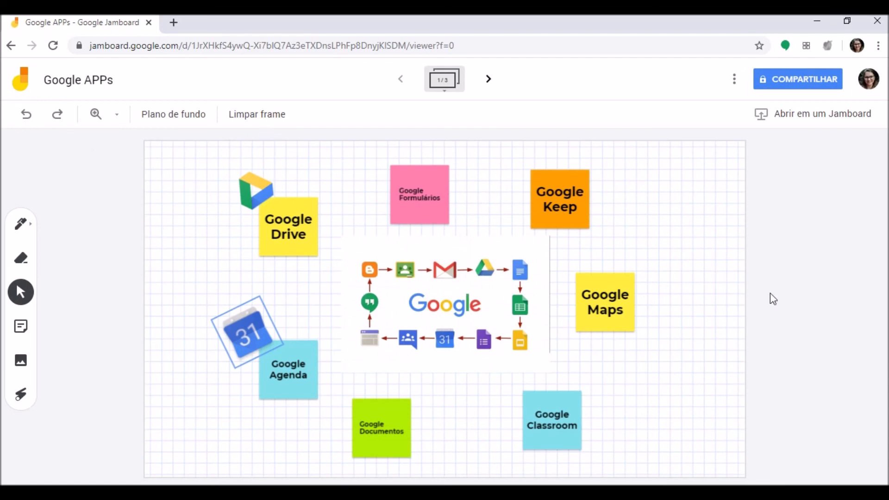
click(760, 254)
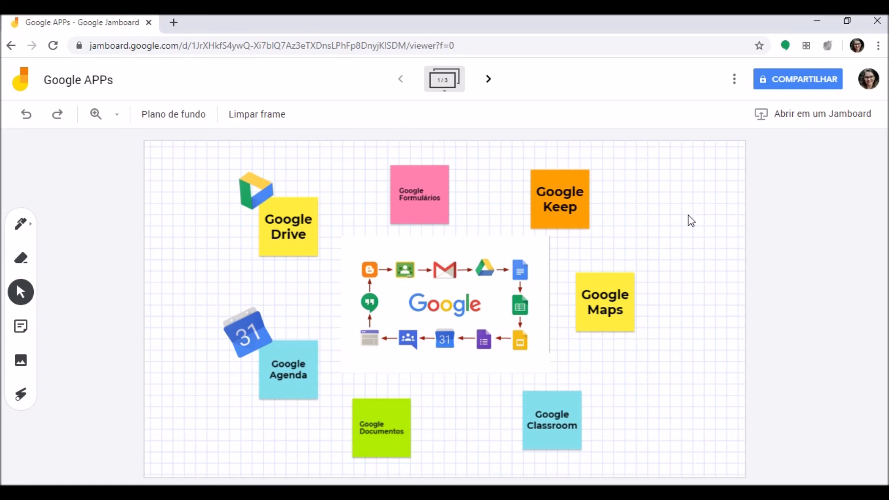
- Open the jam's sharing settings and add a contact's e-mail as recipient
click(765, 91)
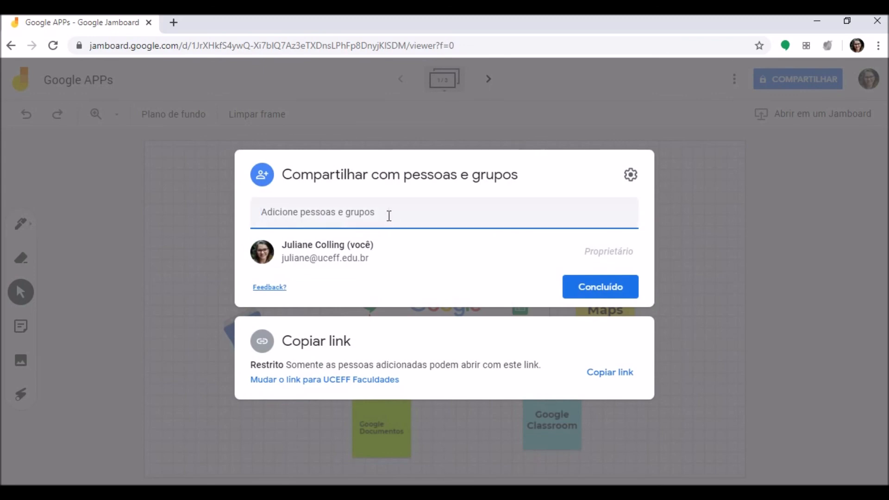
click(389, 215)
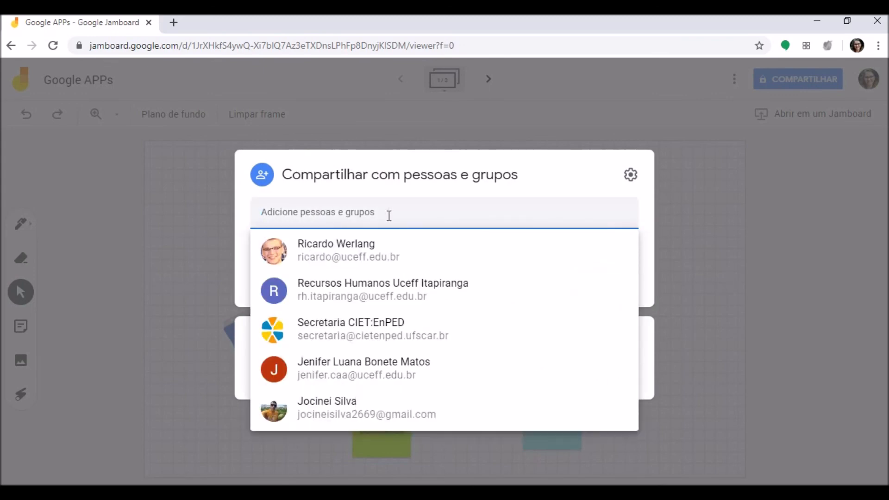
key(ctrl+v)
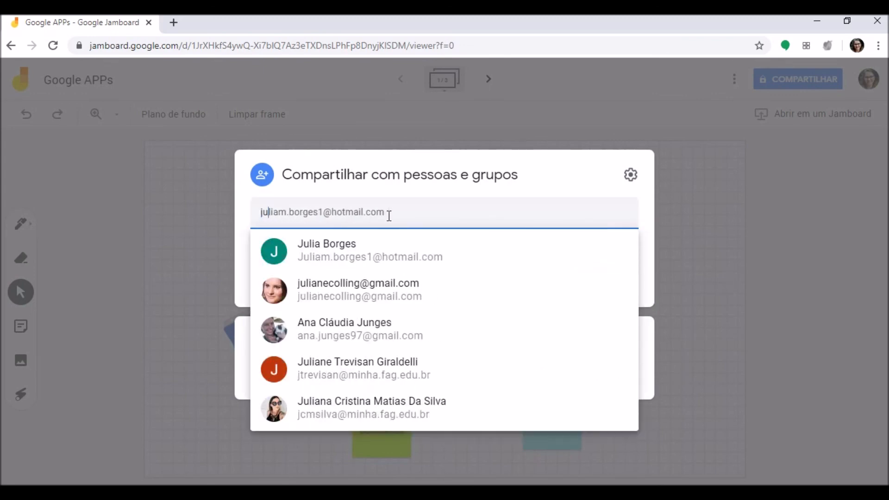
click(385, 294)
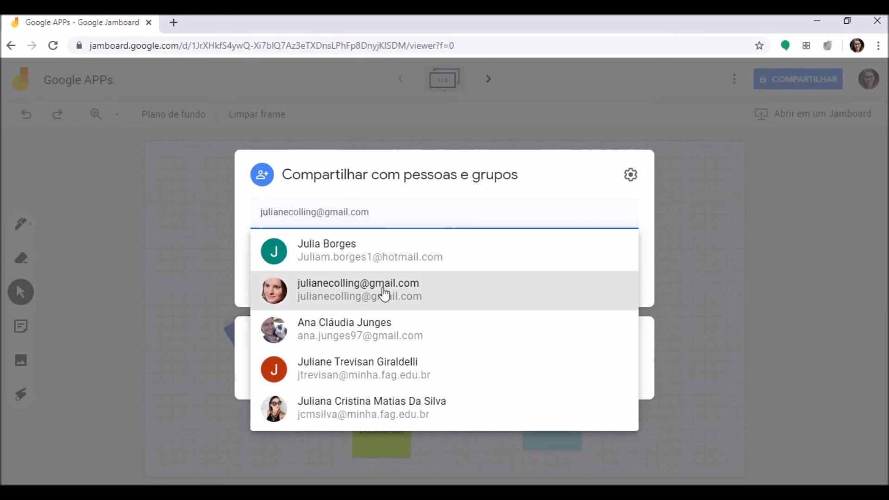
click(384, 293)
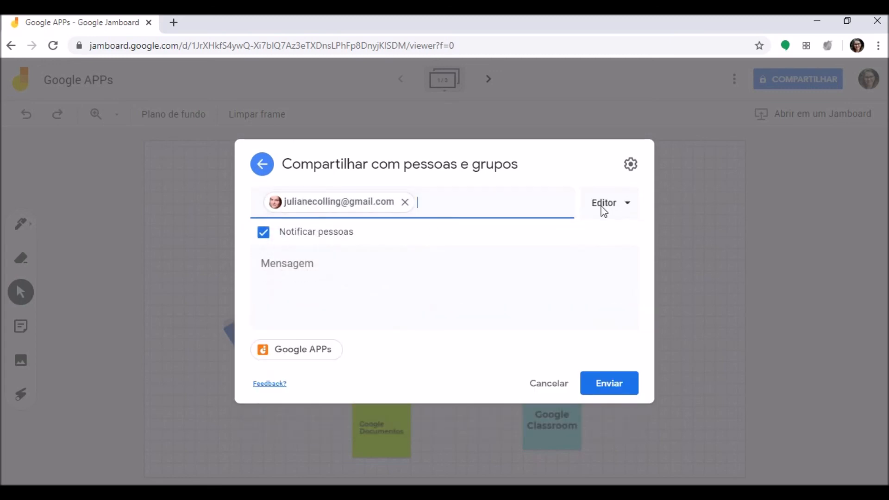
- Examine the recipient's permission options, keep Editor, and cancel the invitation without sending it
click(610, 204)
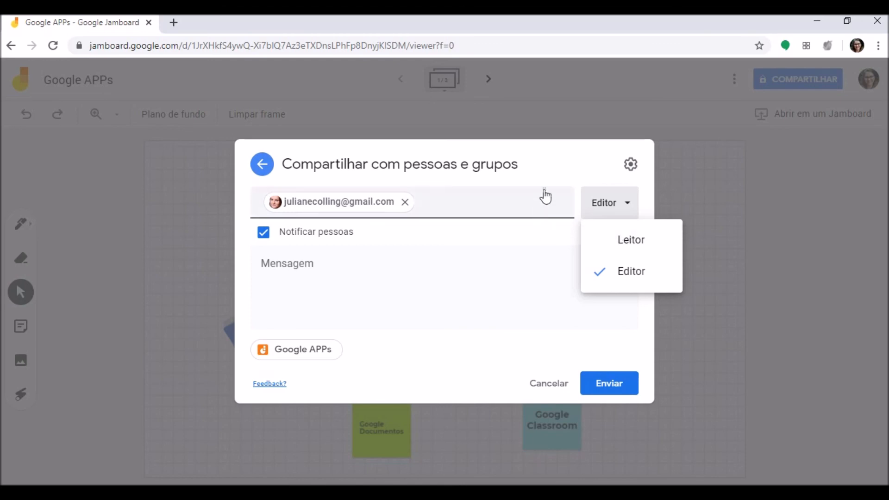
click(558, 171)
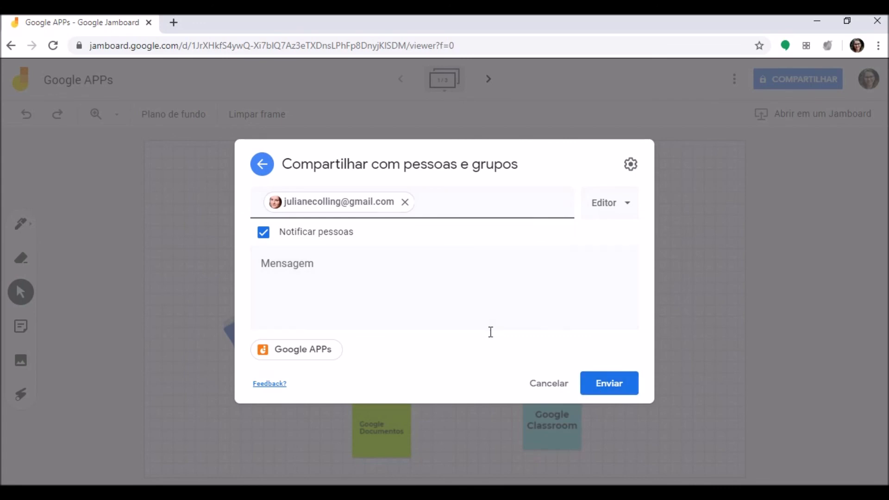
click(543, 389)
click(611, 300)
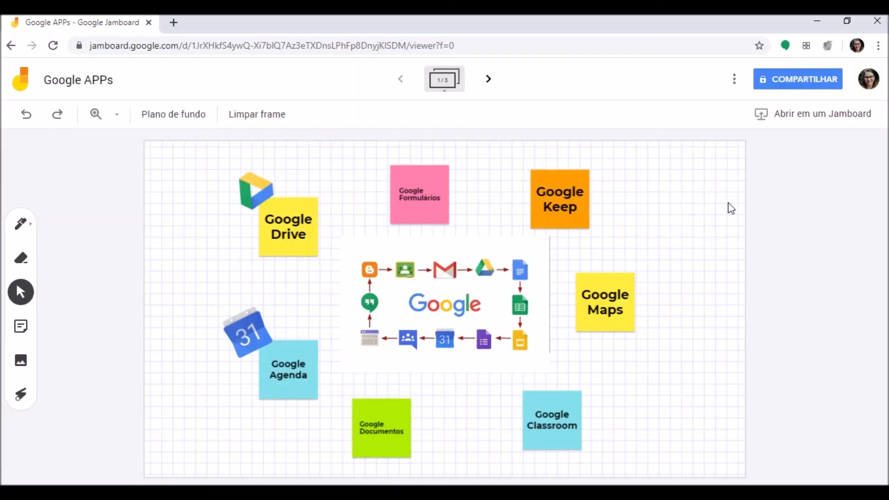